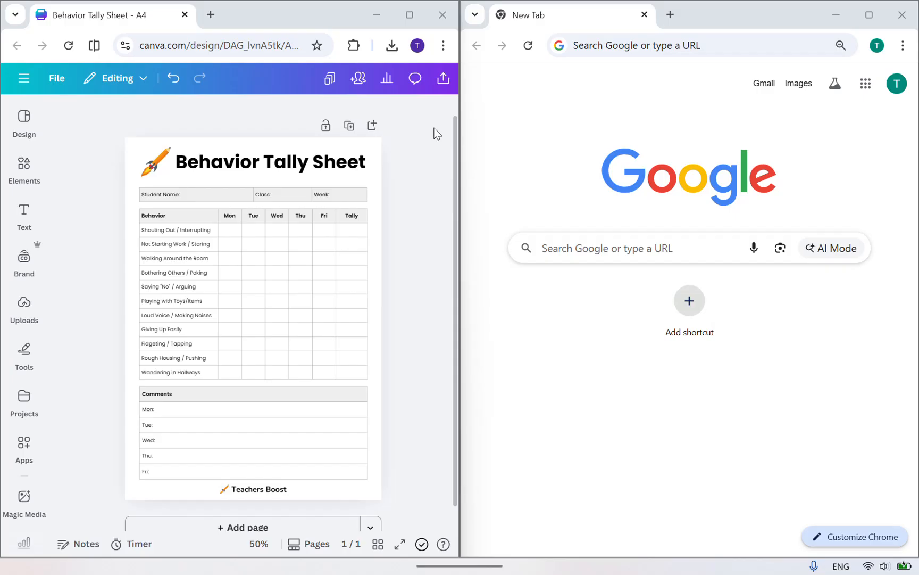
Create a public template link for the Behavior Tally Sheet design and copy it
click(444, 80)
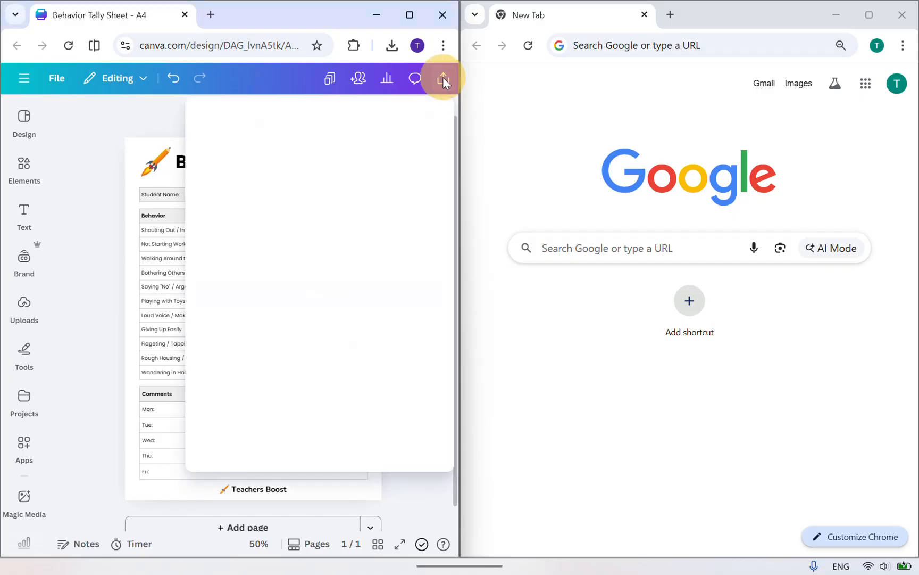
click(290, 414)
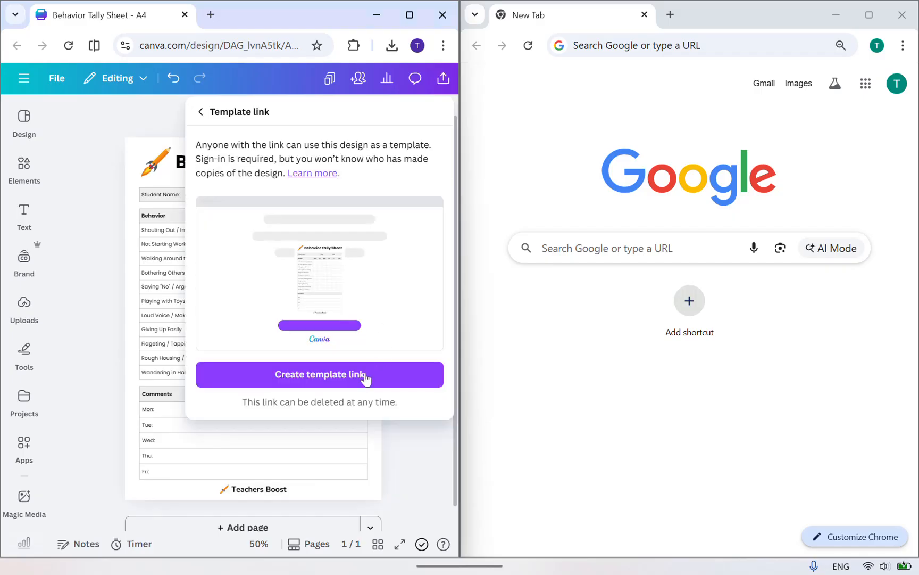
click(363, 375)
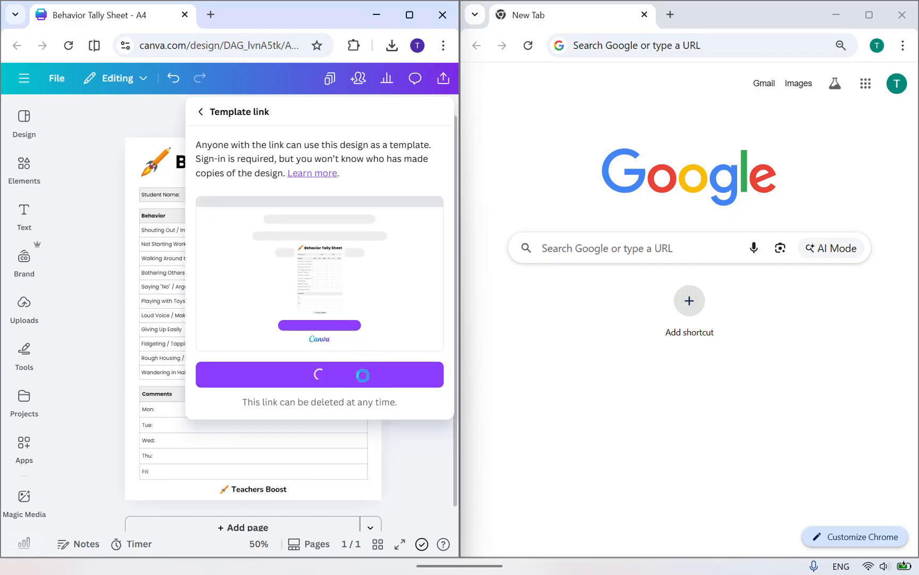
click(422, 366)
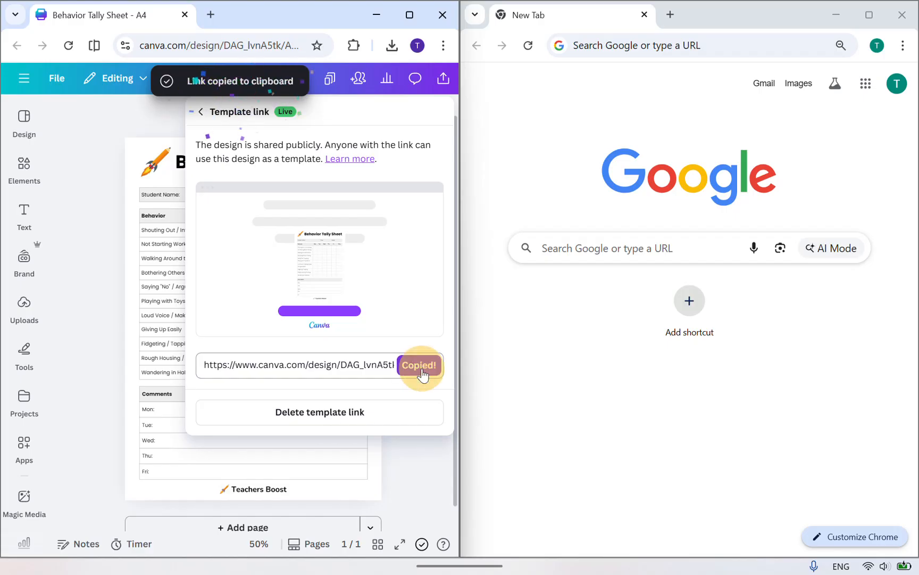
Load the copied template link in the second browser window and open the template in the editor
click(564, 47)
key(ctrl+v)
key(Return)
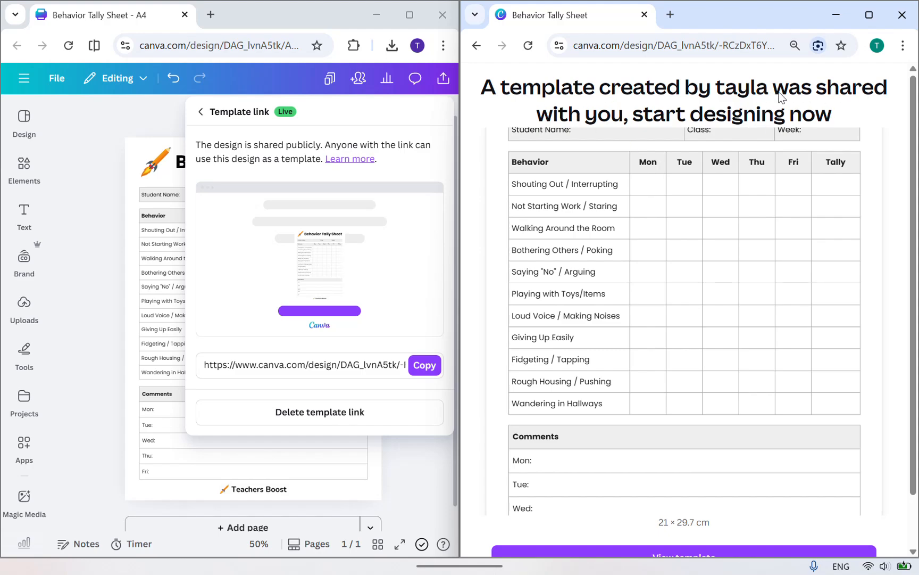
scroll(690, 290, down, 2)
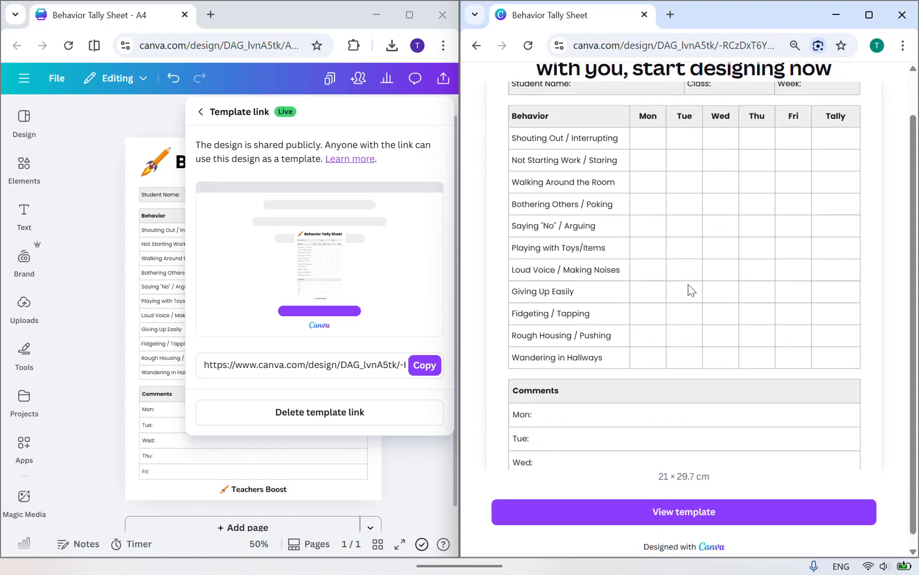
click(710, 498)
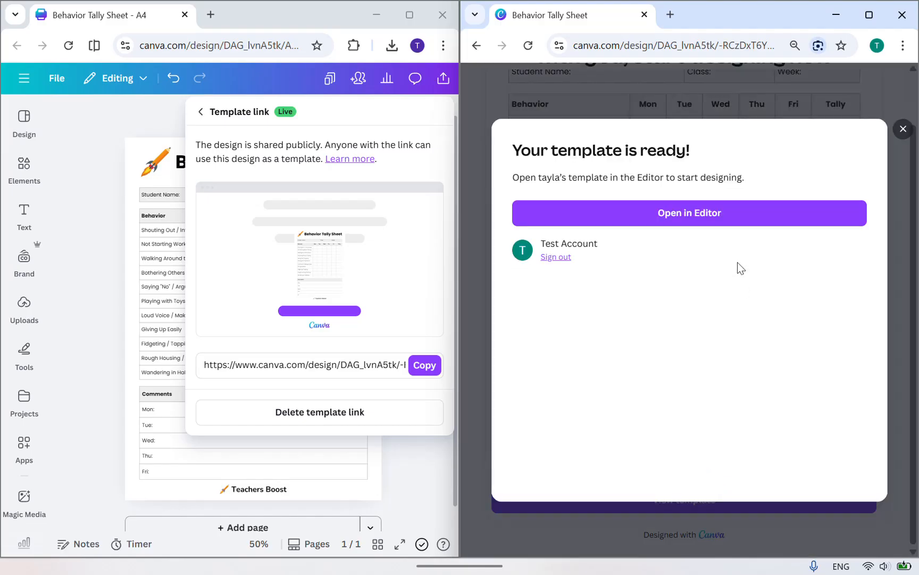
click(716, 213)
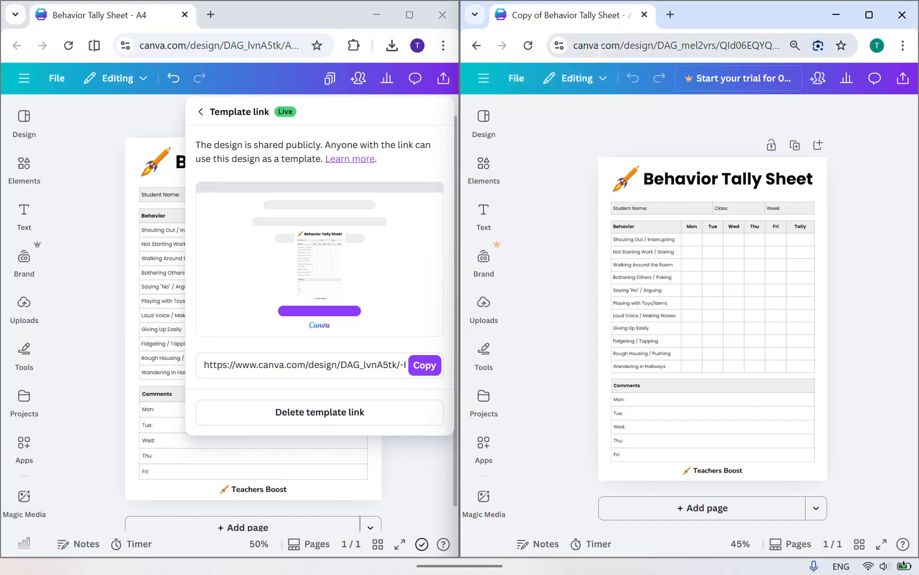
Enter the student's first name after the Student Name label in the copied sheet
click(661, 209)
click(662, 208)
click(662, 209)
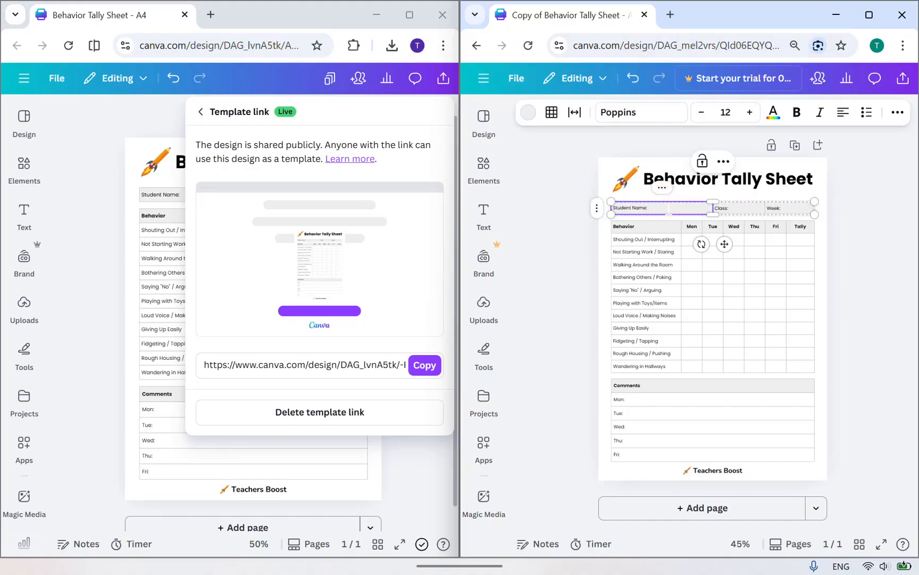
text(James)
Mark an x for Shouting Out / Interrupting on Mon, and for Not Starting Work / Staring and Bothering Others / Poking on Tue
click(691, 240)
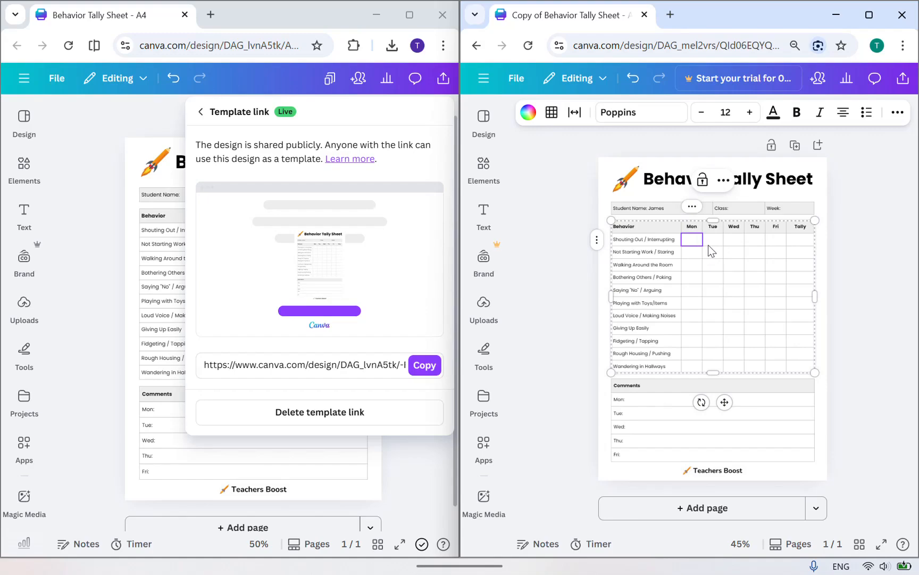
text(x)
click(710, 252)
text(x)
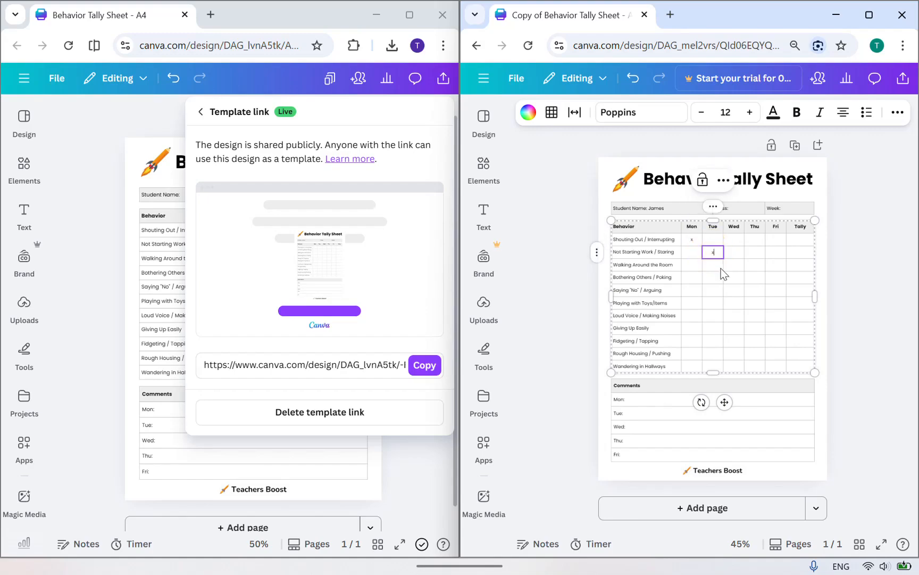
click(714, 279)
text(x)
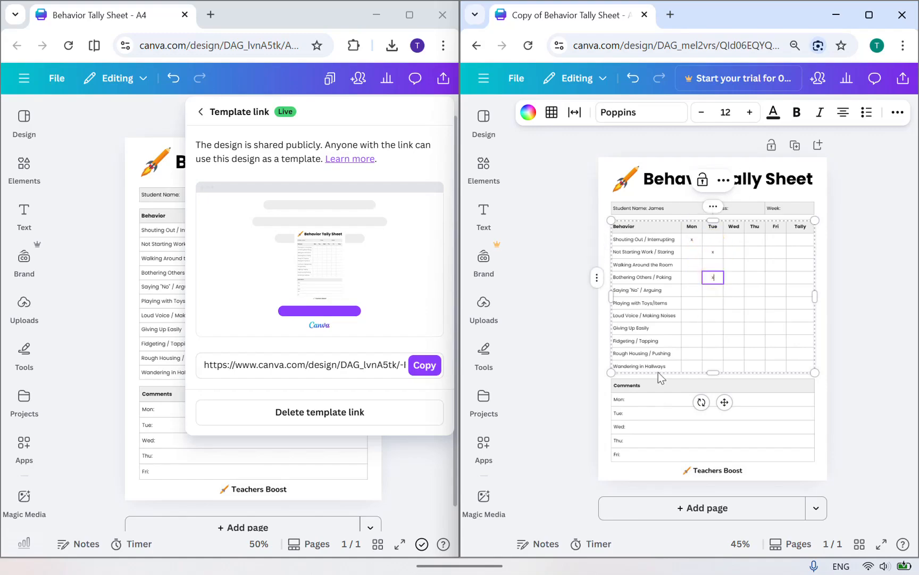
Add a Monday comment in the copied sheet with the student's first name followed by "was very ..."
click(652, 400)
click(676, 408)
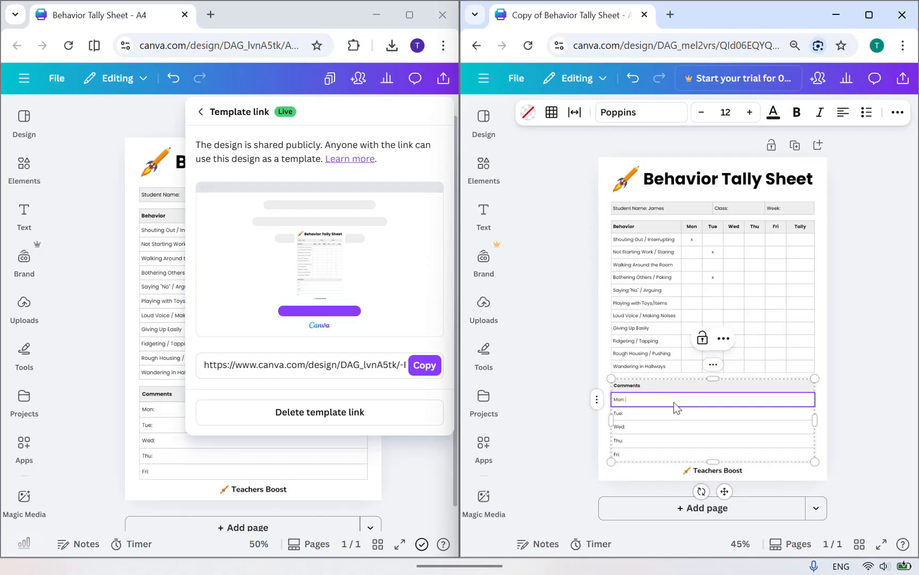
text(James was very ...)
click(577, 124)
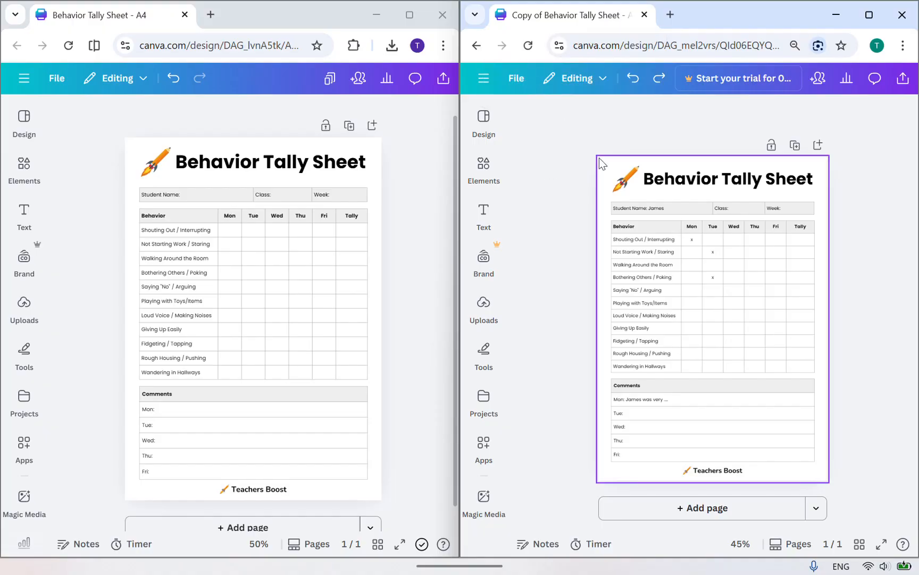
Delete the pencil rocket image beside the title and the Teachers Boost logo in the footer of the copied sheet
click(626, 179)
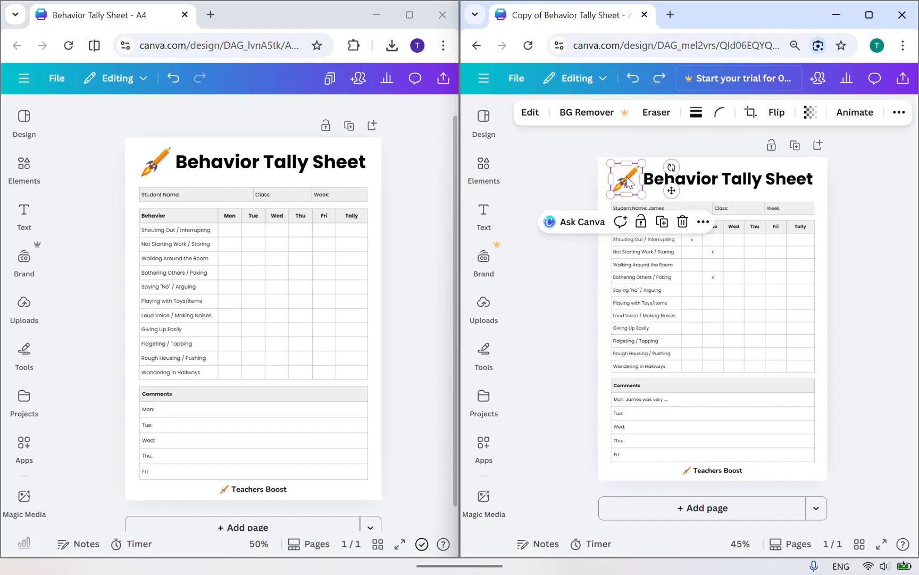
key(Delete)
click(719, 471)
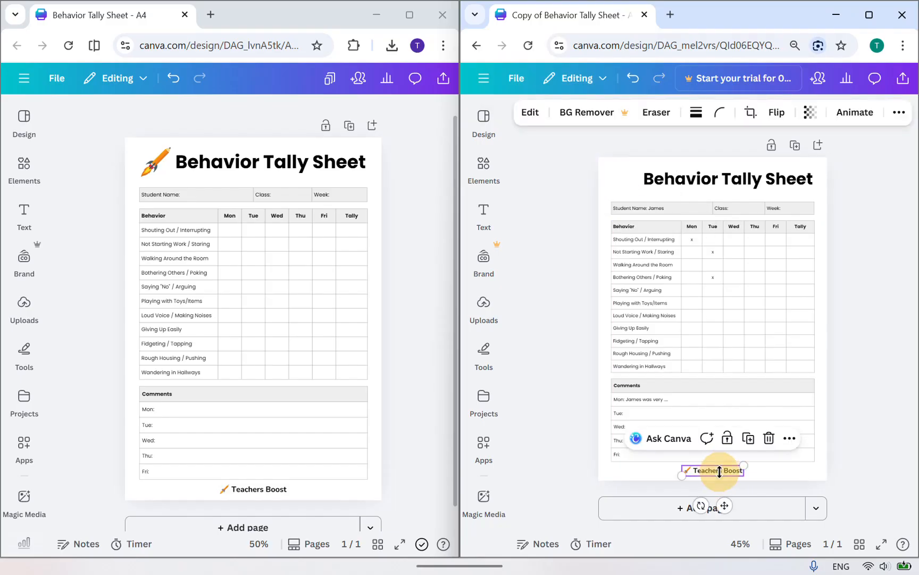
key(Delete)
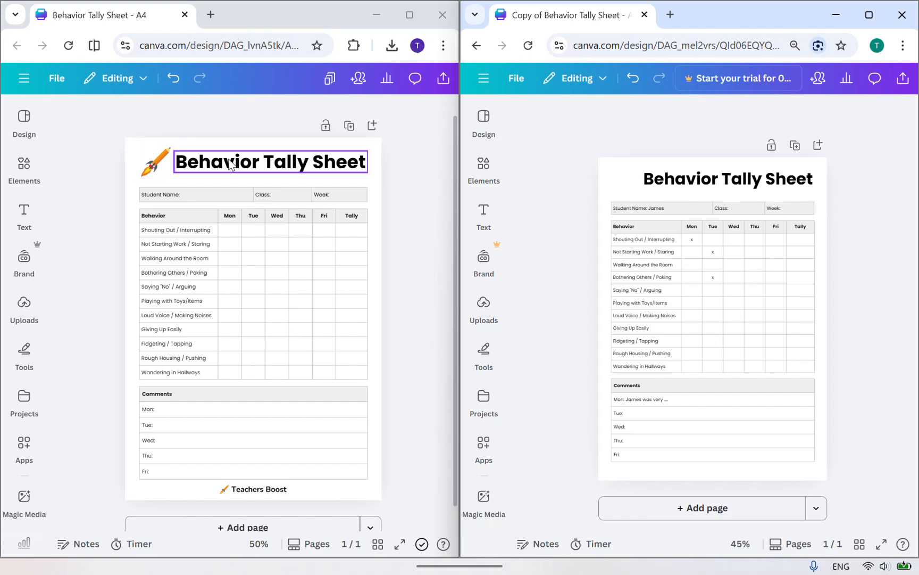
Fully lock the pencil rocket image and the Behavior Tally Sheet title in the original design
click(158, 168)
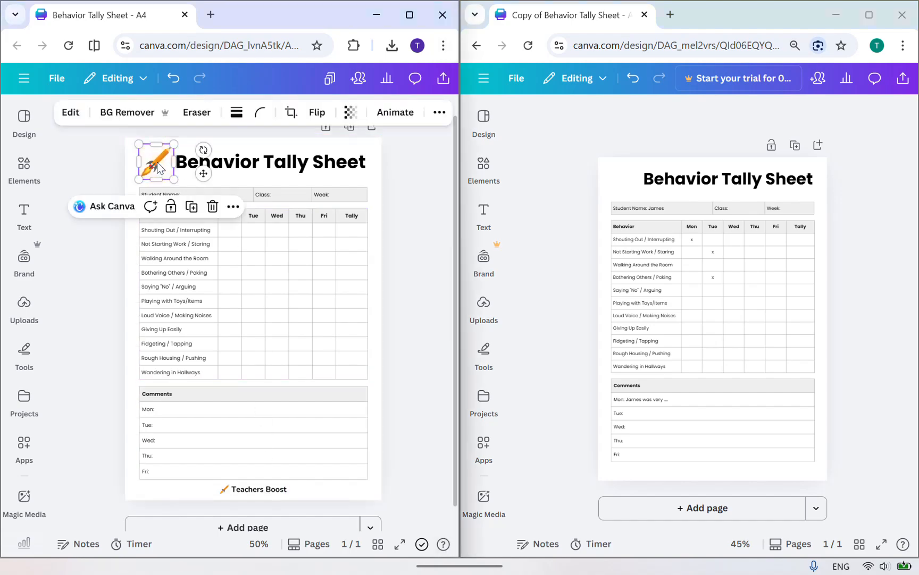
right_click(158, 168)
mouse_move(261, 295)
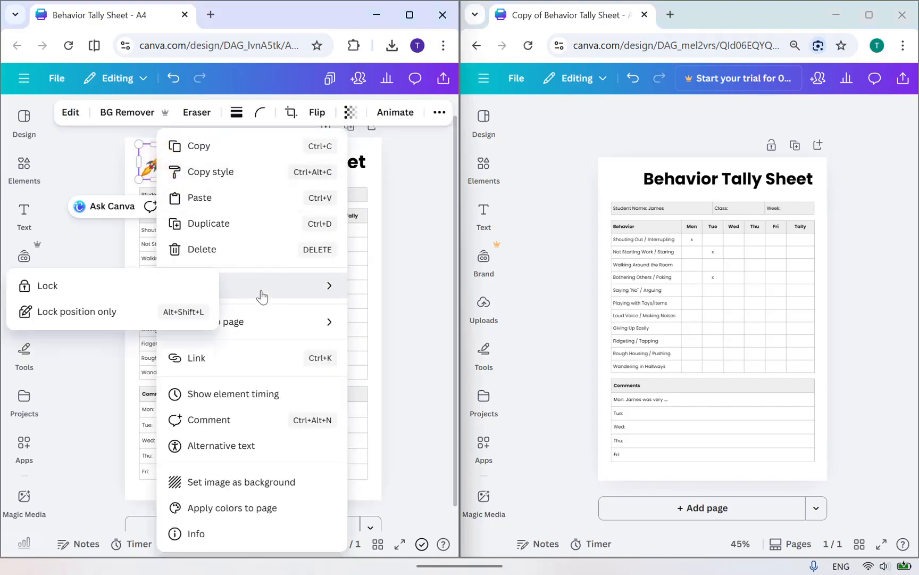
click(131, 292)
right_click(273, 160)
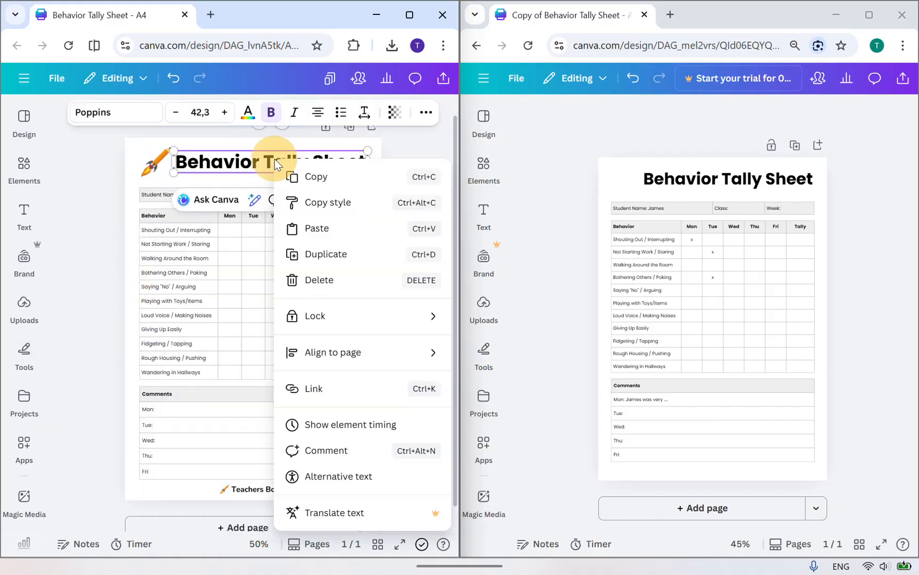
mouse_move(319, 316)
click(202, 316)
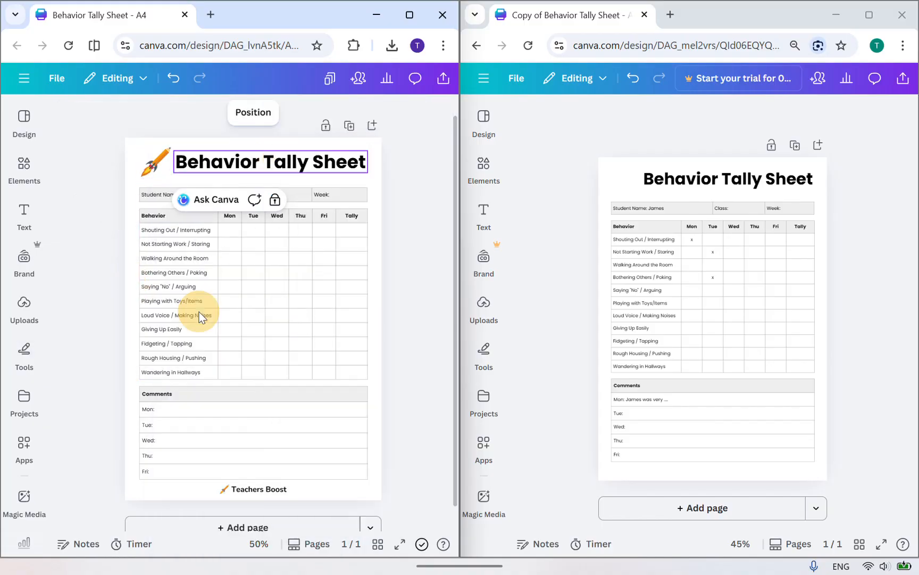
Fully lock the Teachers Boost logo in the footer of the original design
click(261, 489)
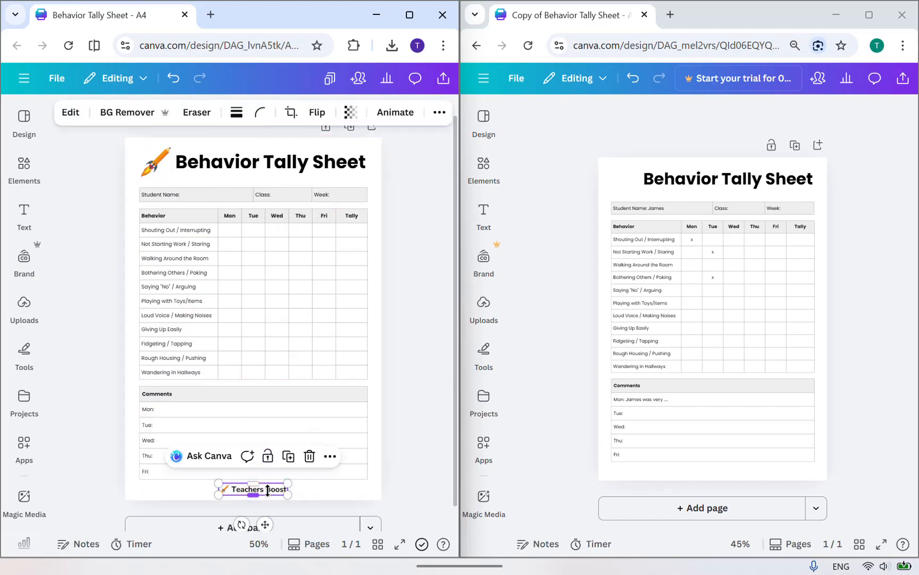
right_click(270, 490)
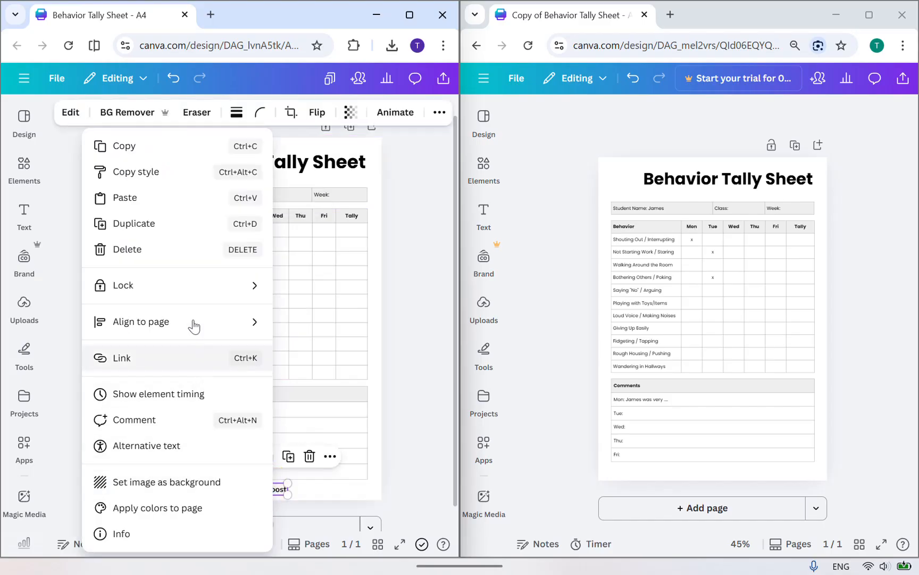
mouse_move(197, 290)
click(279, 285)
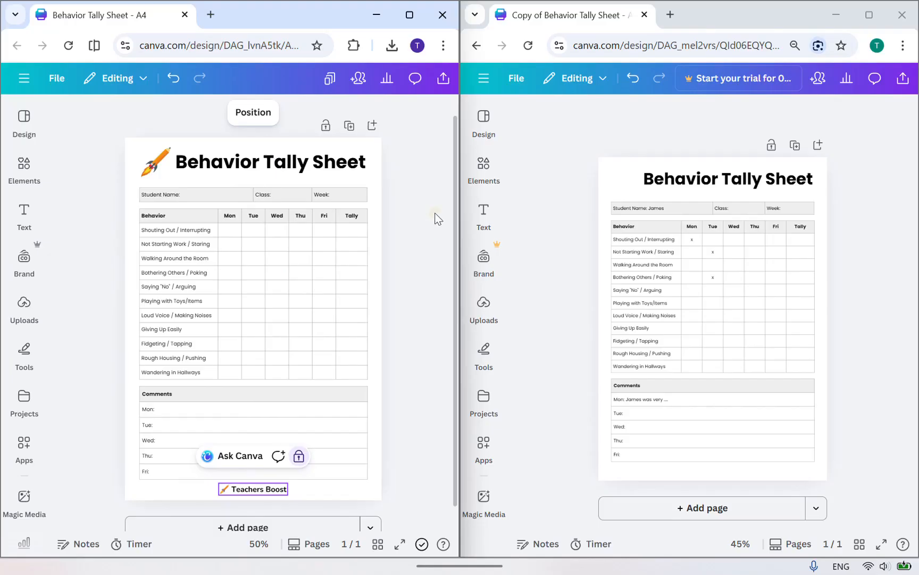
click(418, 198)
Test selecting the locked title and pencil rocket image, then the unlocked Comments table, in the original design
click(287, 161)
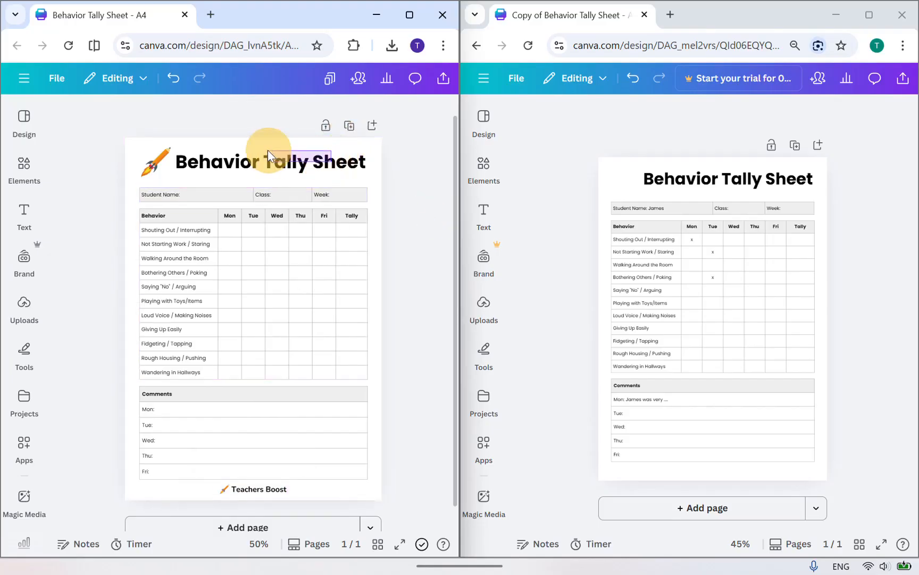
click(160, 159)
click(256, 139)
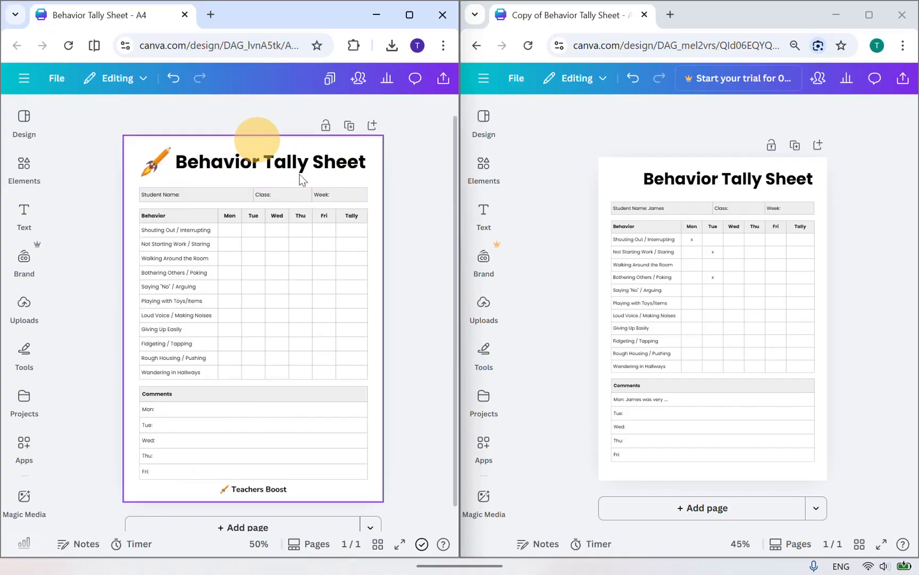
click(312, 450)
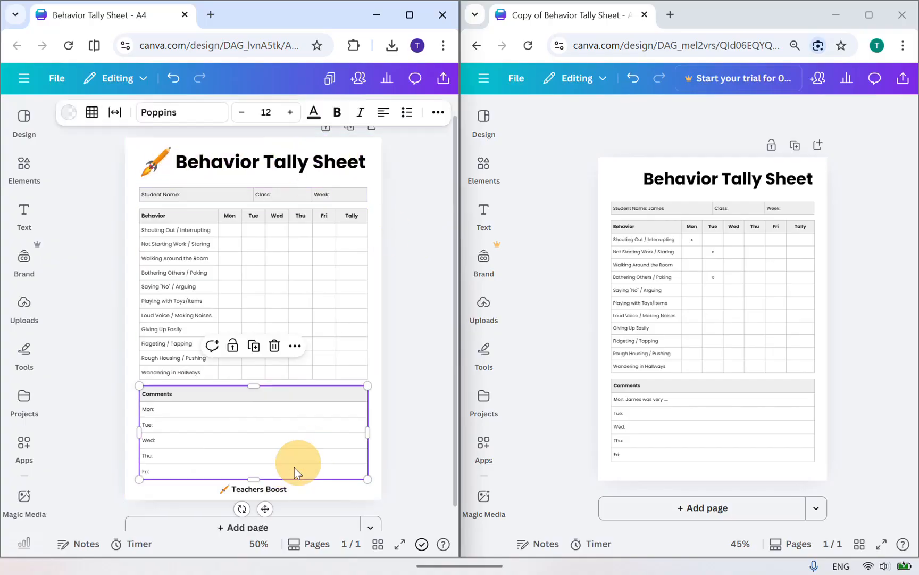
click(395, 290)
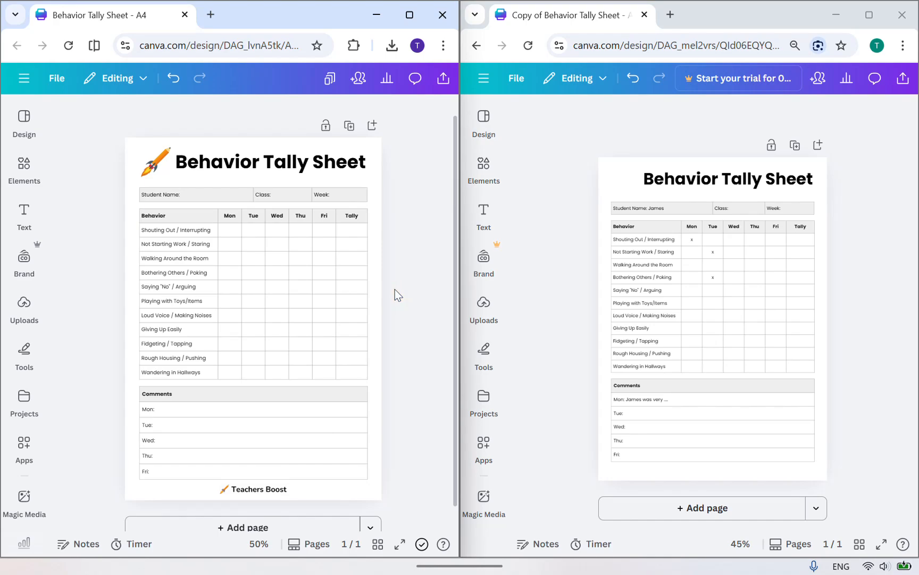
Copy the existing template link of the original Behavior Tally Sheet design again
click(444, 81)
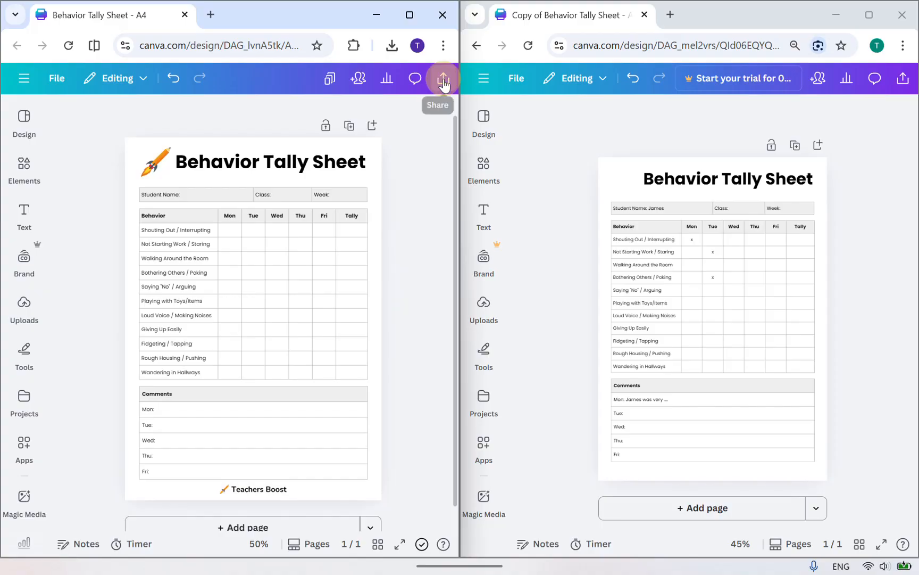
click(292, 376)
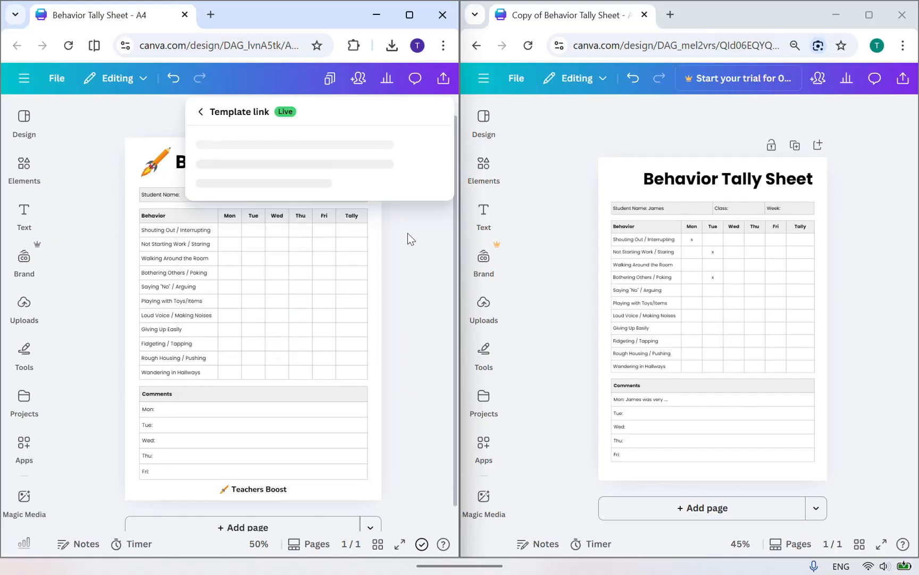
click(433, 372)
Load the template link in the second browser window again and open a fresh copy in the editor
click(629, 47)
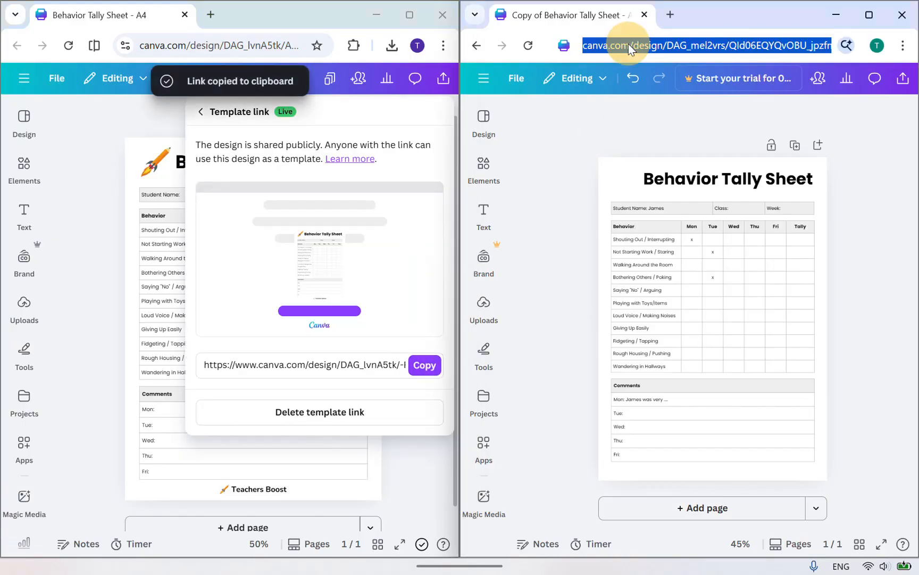
key(ctrl+v)
key(Return)
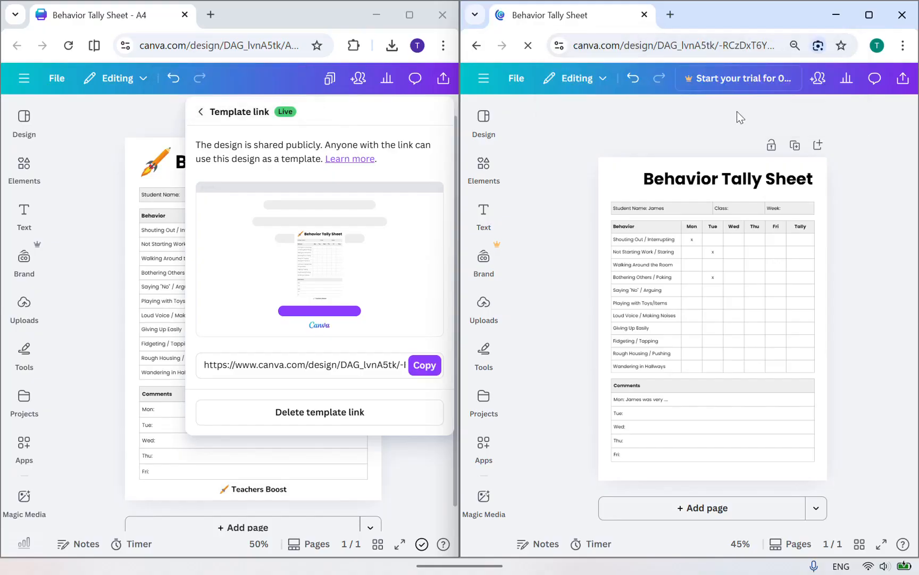
scroll(711, 405, down, 1)
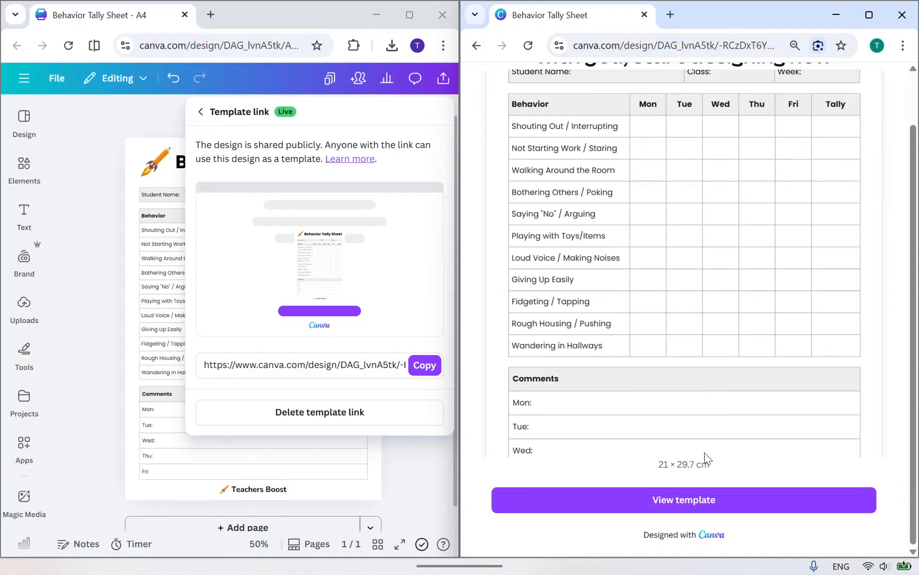
click(697, 500)
click(695, 214)
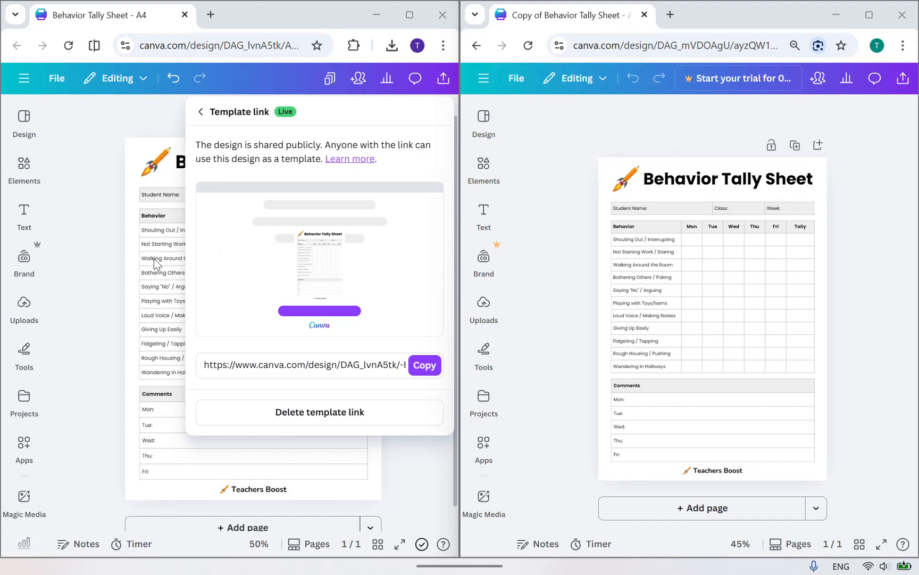
Test selecting the locked title, pencil rocket image and Teachers Boost footer logo in the recipient's copy
click(484, 164)
click(640, 170)
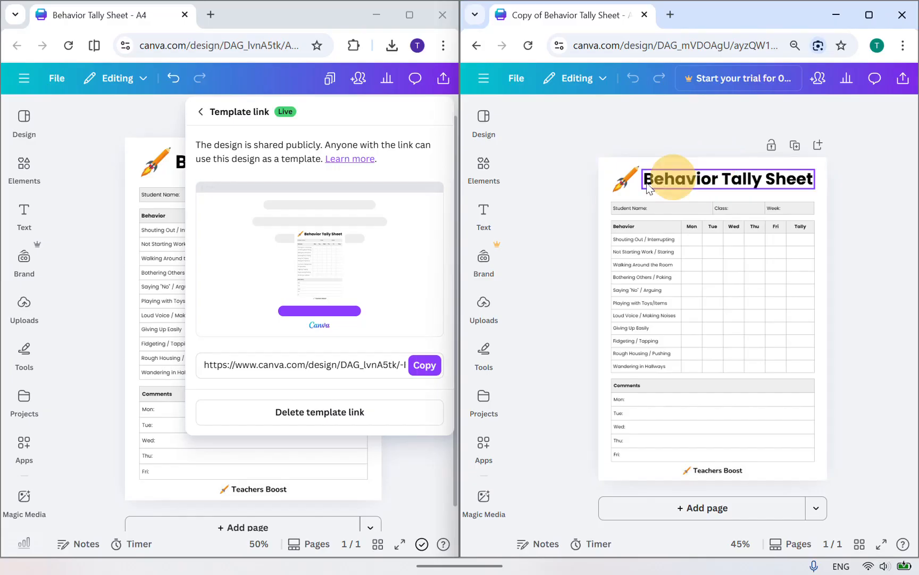
click(631, 185)
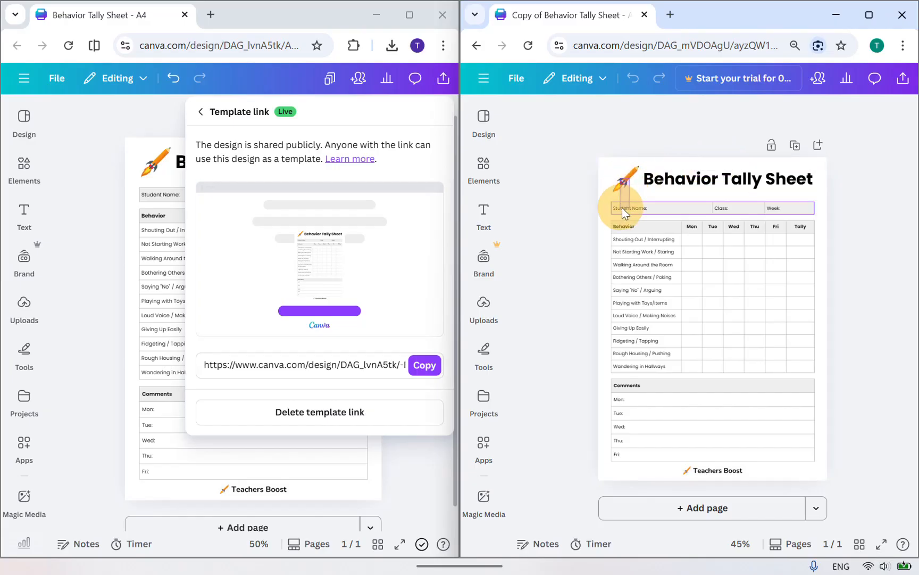
click(641, 193)
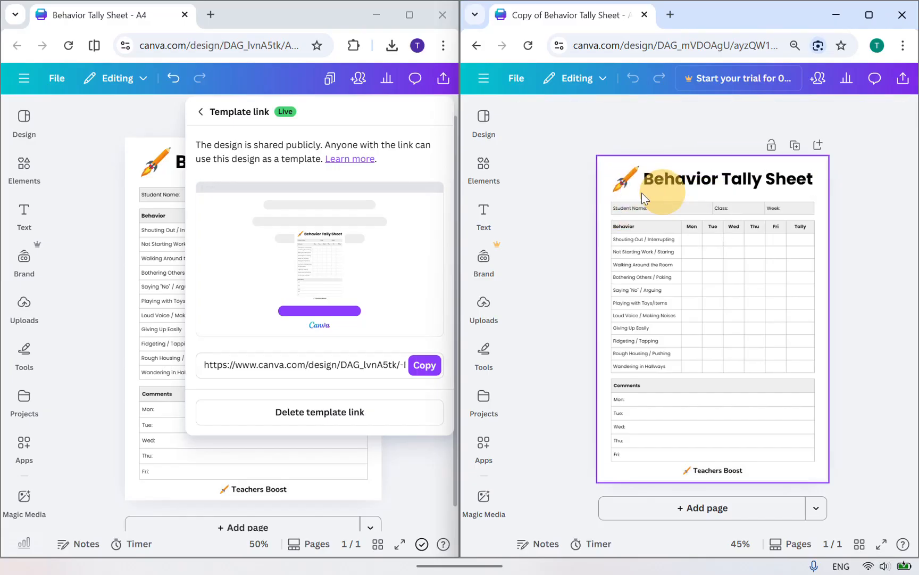
click(711, 471)
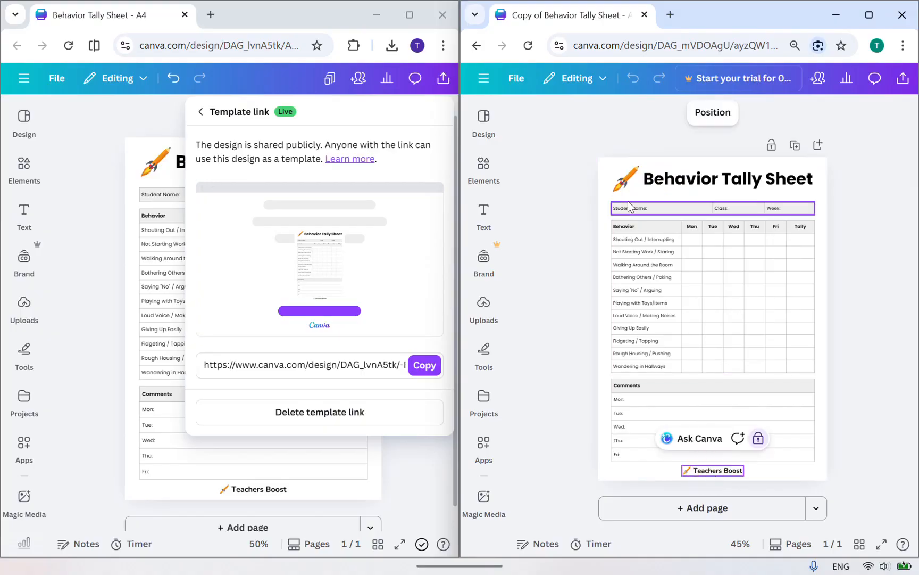
Unlock the pencil rocket image beside the title in the recipient's copy and delete it
click(626, 183)
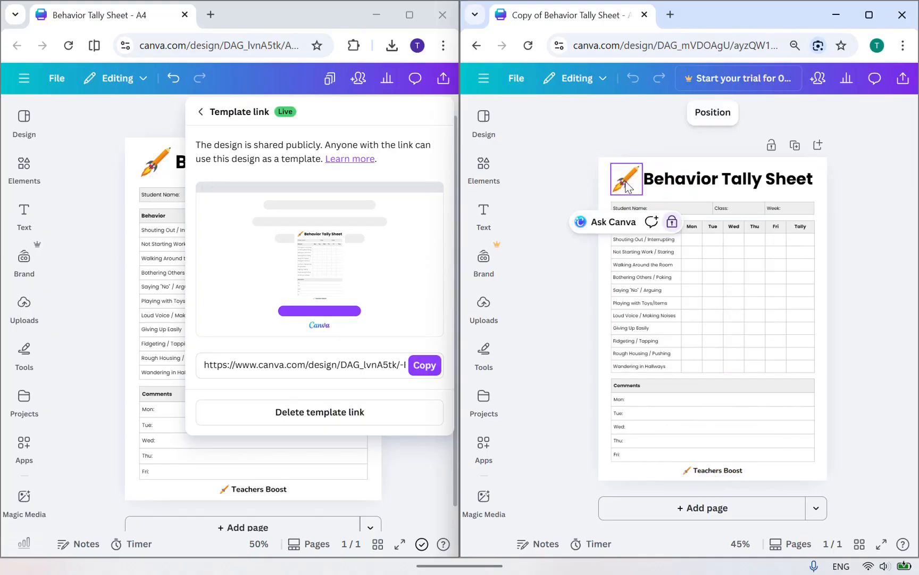
click(672, 222)
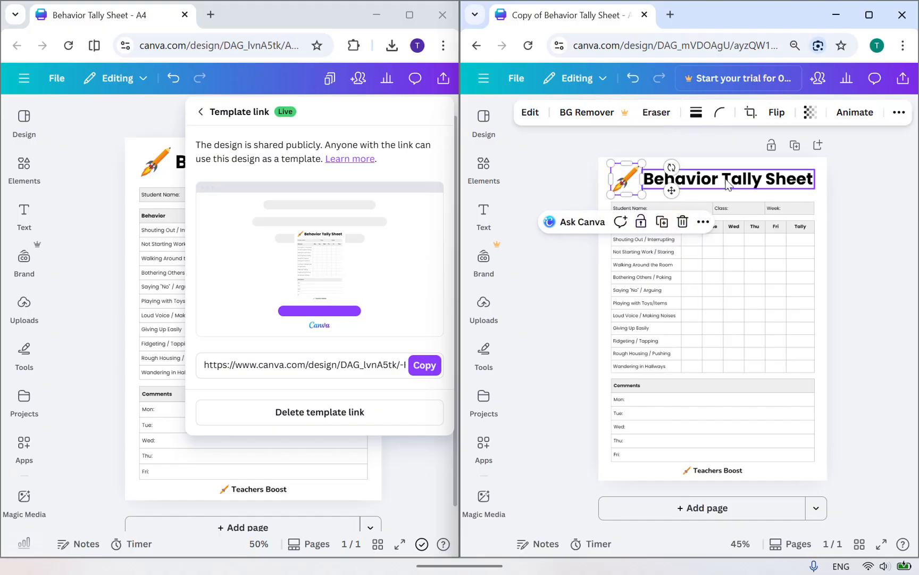
key(Delete)
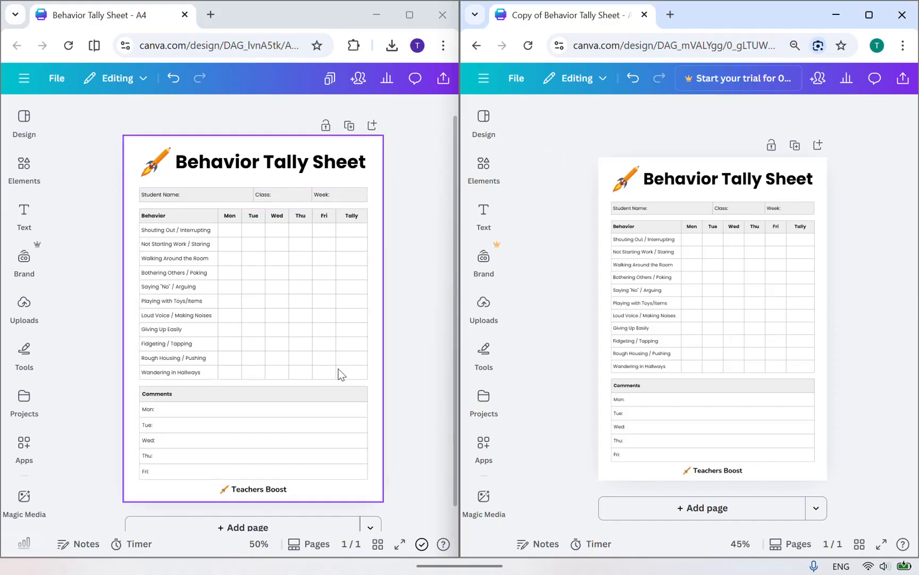
Duplicate the page of the original design and delete the student details, behavior and comments tables from page 2
click(349, 126)
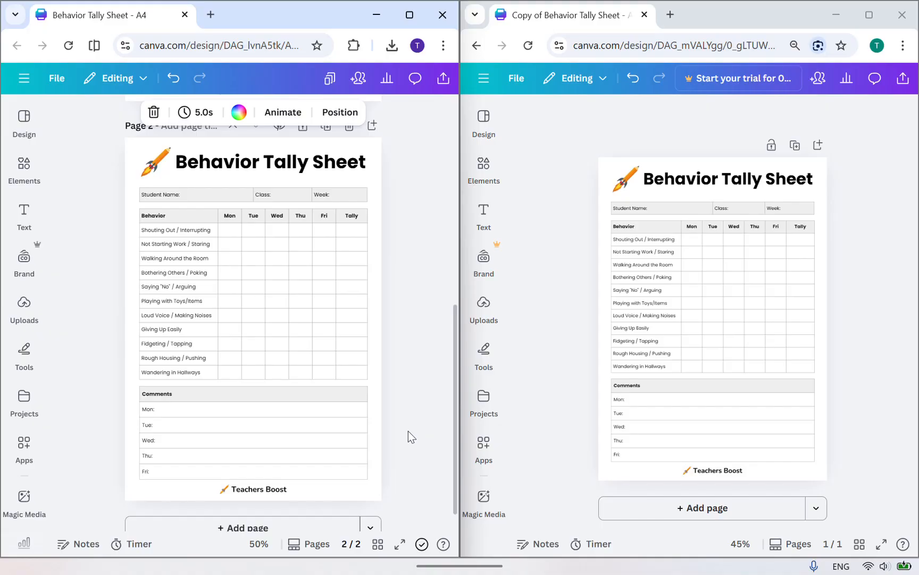
drag(407, 429, 125, 187)
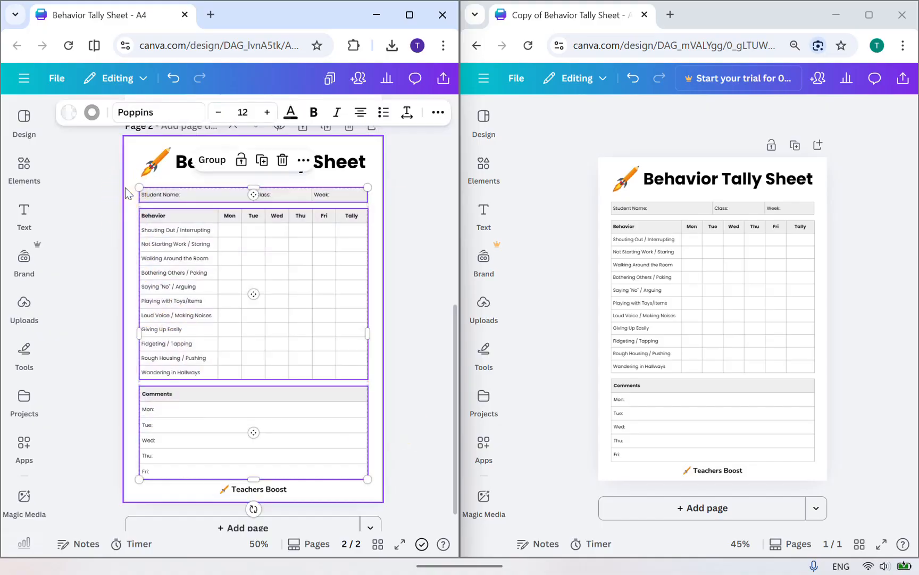
key(Delete)
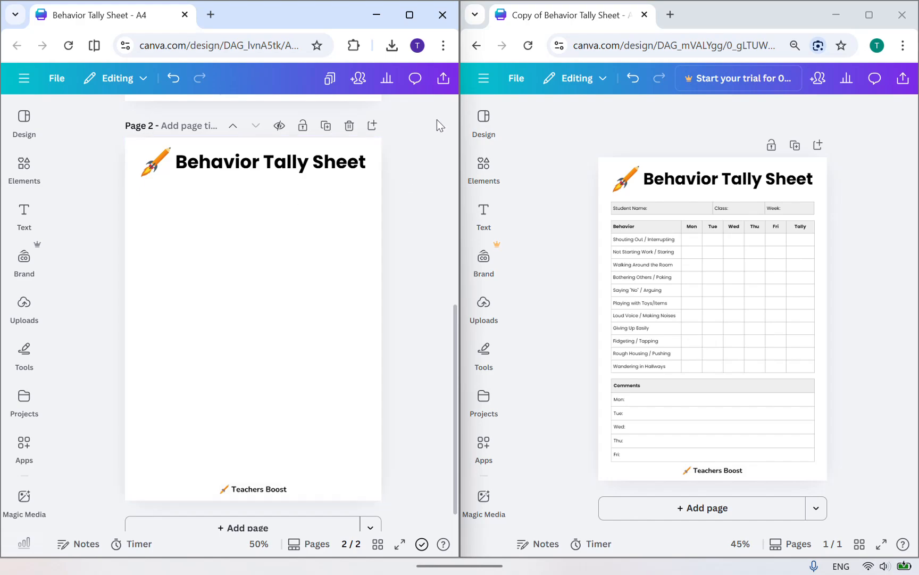
Set up a PNG download of the original design with an increased image size
click(443, 79)
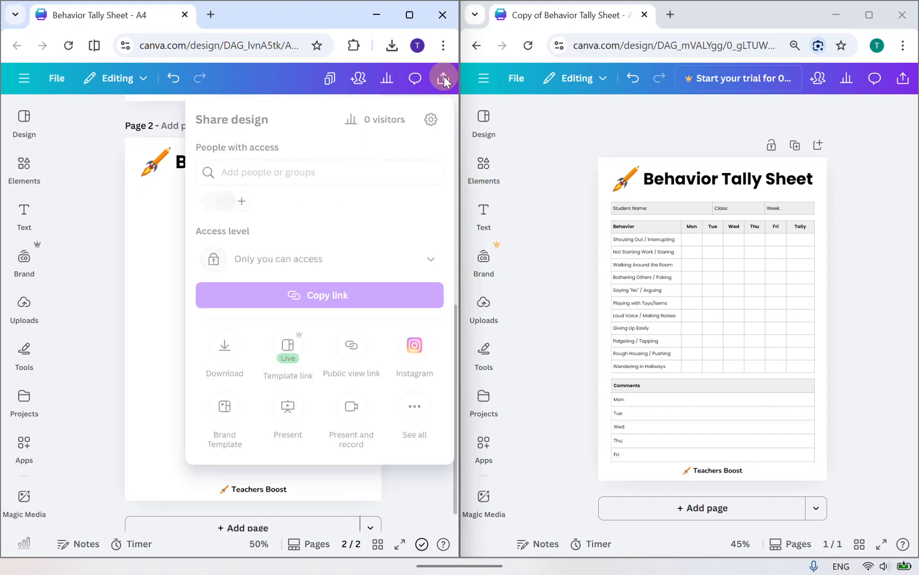
click(224, 350)
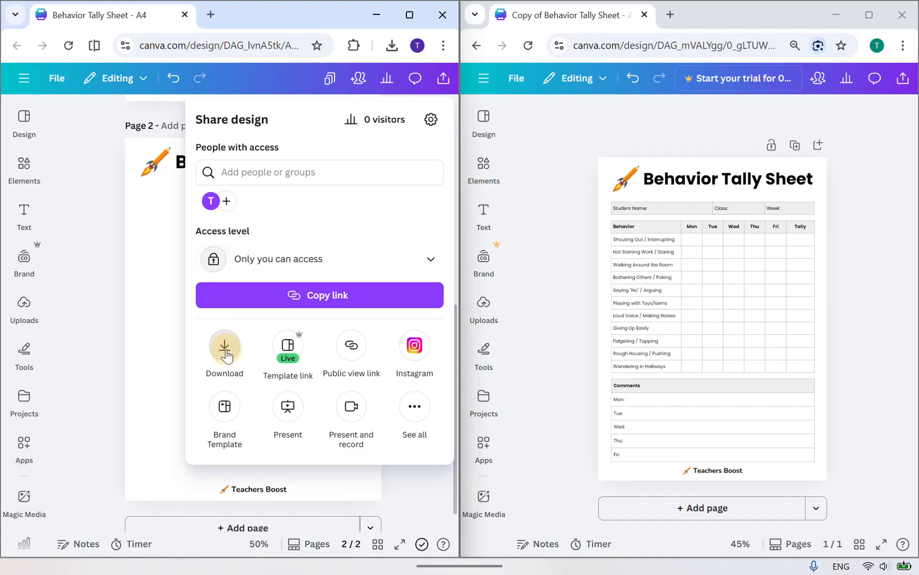
click(261, 169)
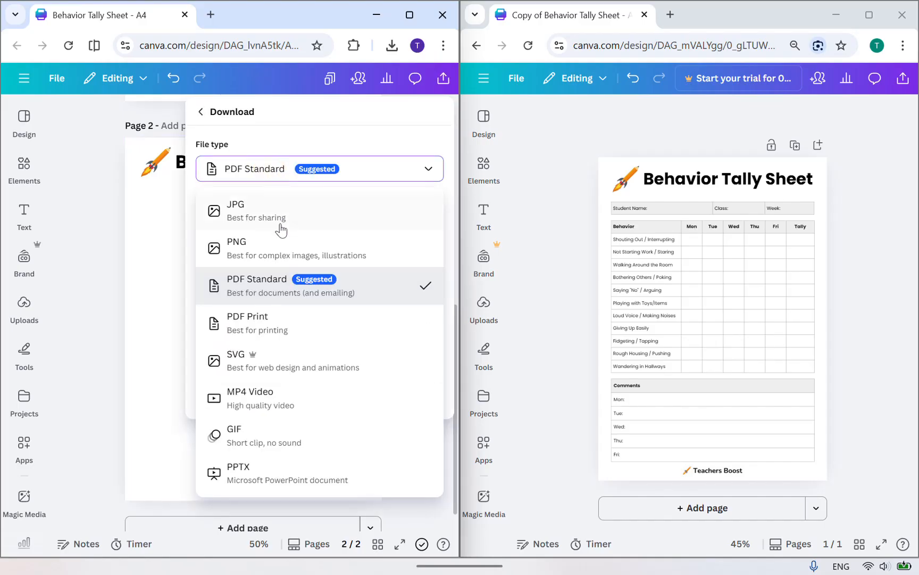
click(260, 259)
drag(234, 213, 380, 213)
Limit the download to page 2 only and download the image
click(279, 346)
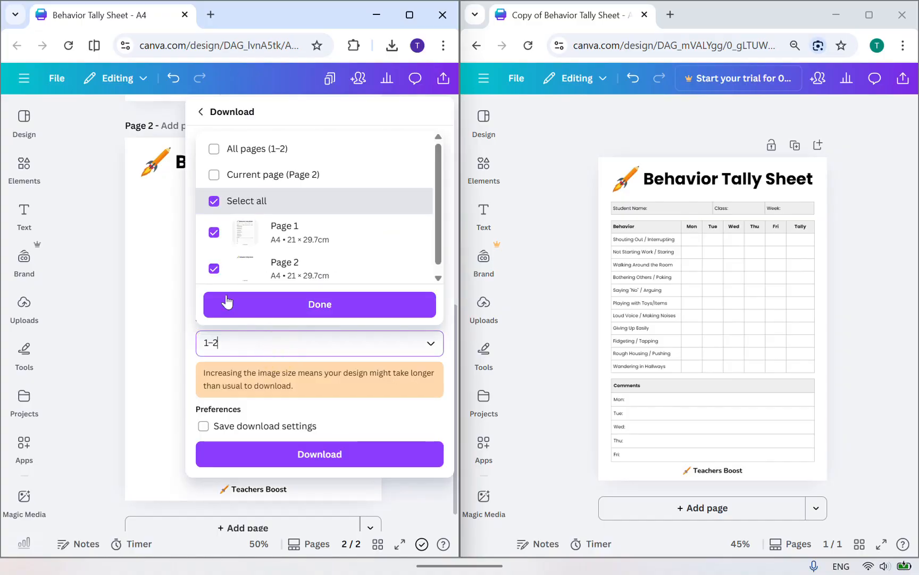
click(214, 198)
click(214, 265)
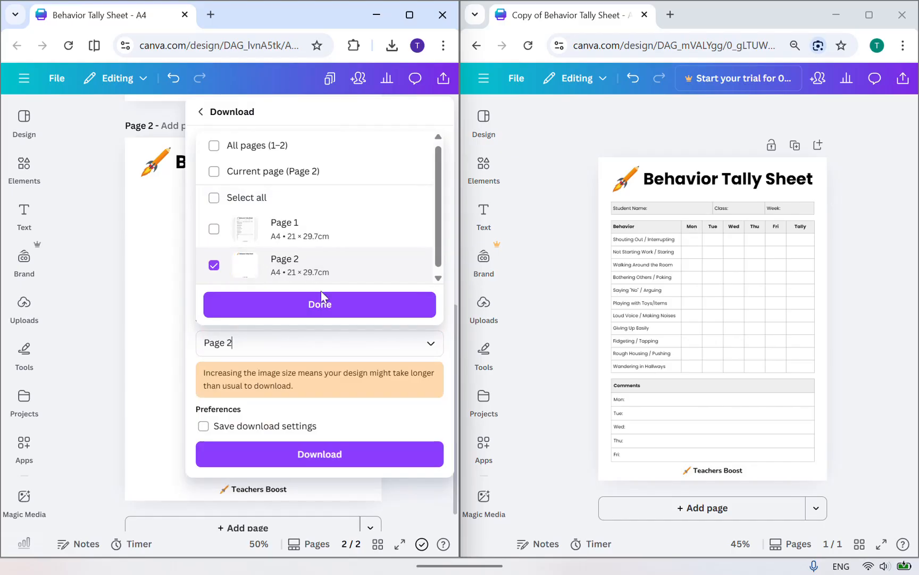
click(325, 313)
click(320, 455)
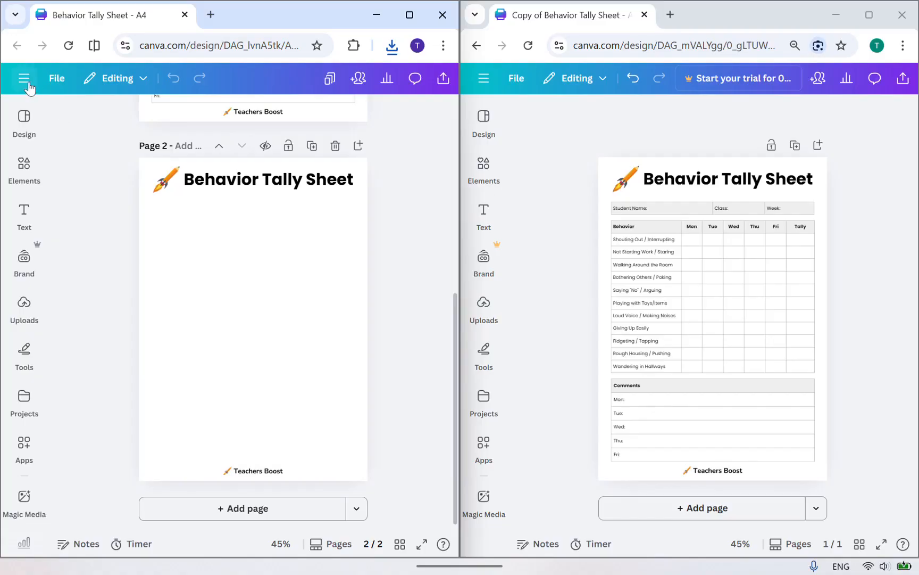
Create a new blank design, searching for the "a4 portrait" format
click(56, 78)
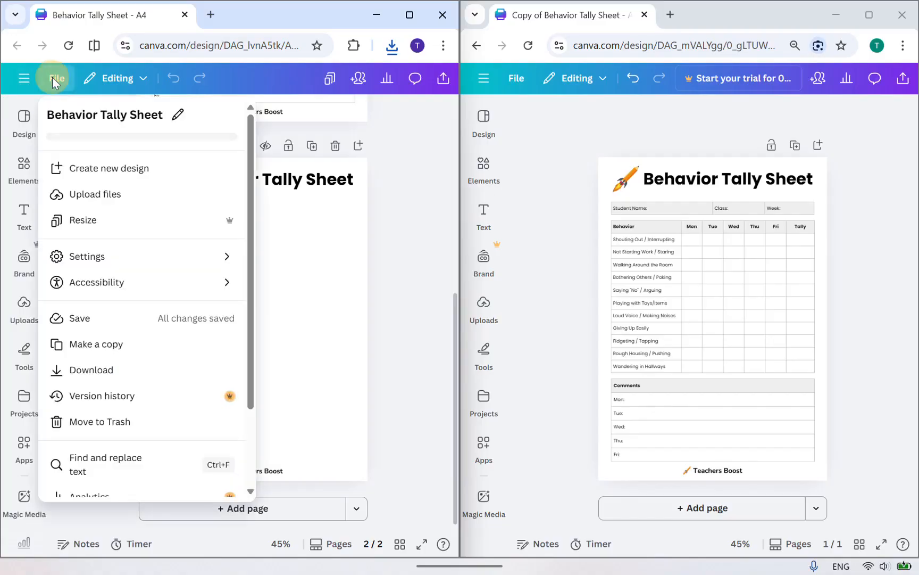
click(114, 168)
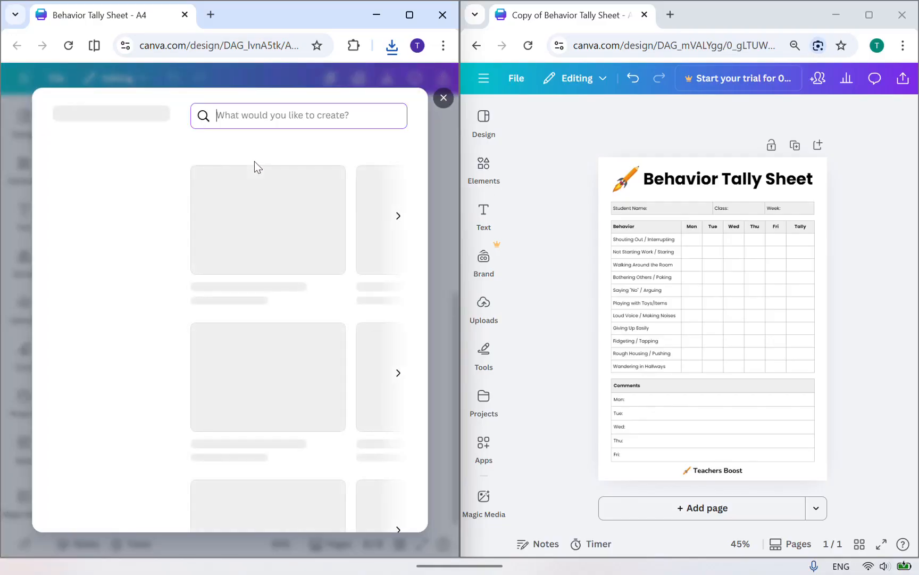
text(a4 portrait)
click(232, 180)
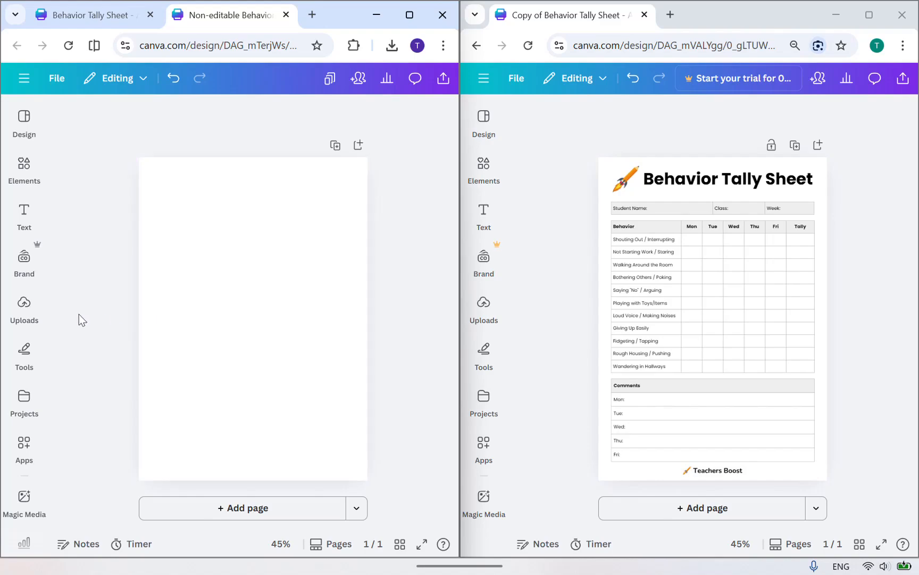
Upload the Behavior Tally Sheet image from the Downloads folder and place it on the blank A4 page
click(24, 309)
click(171, 166)
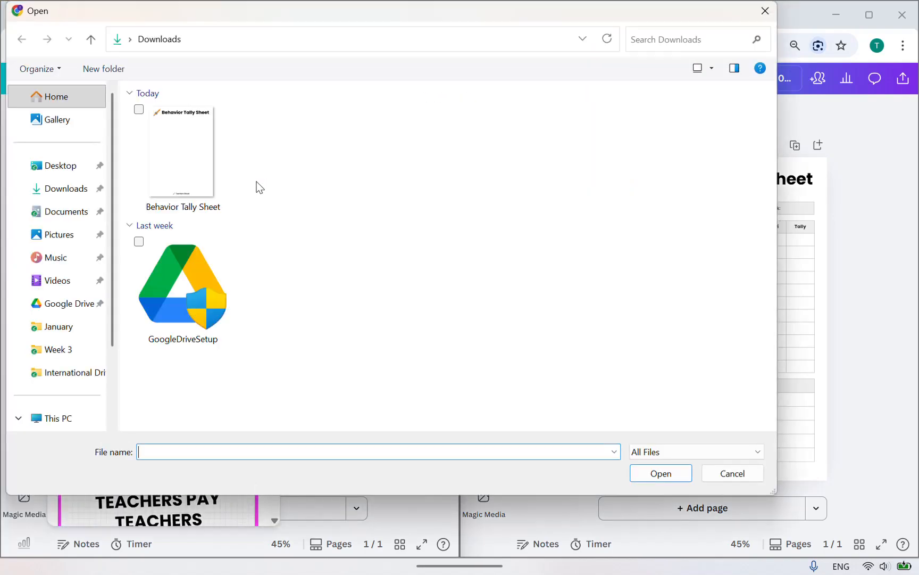
click(205, 150)
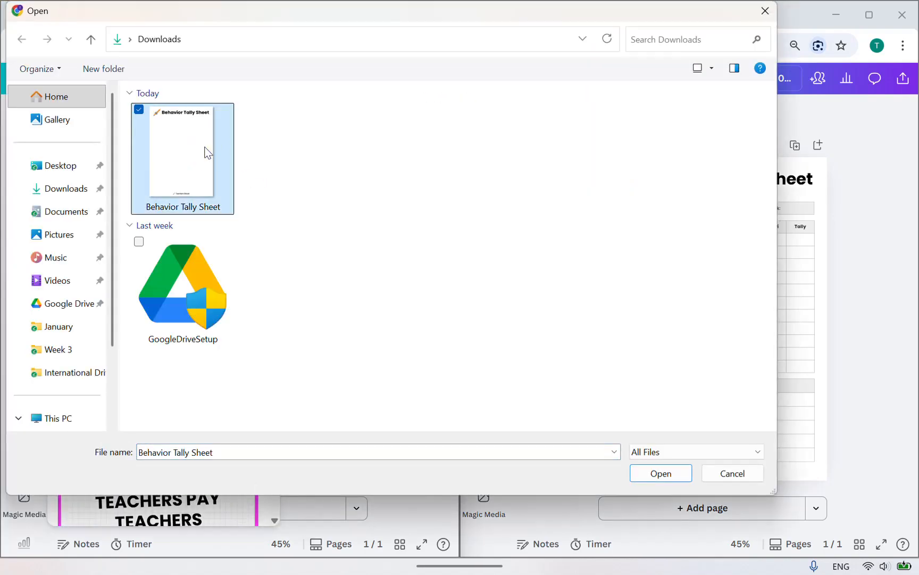
double_click(205, 150)
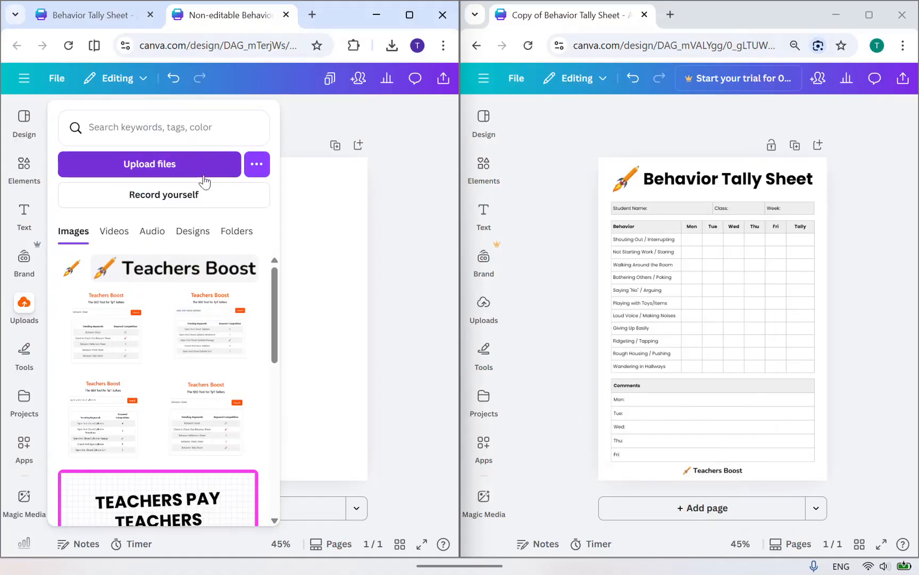
click(126, 296)
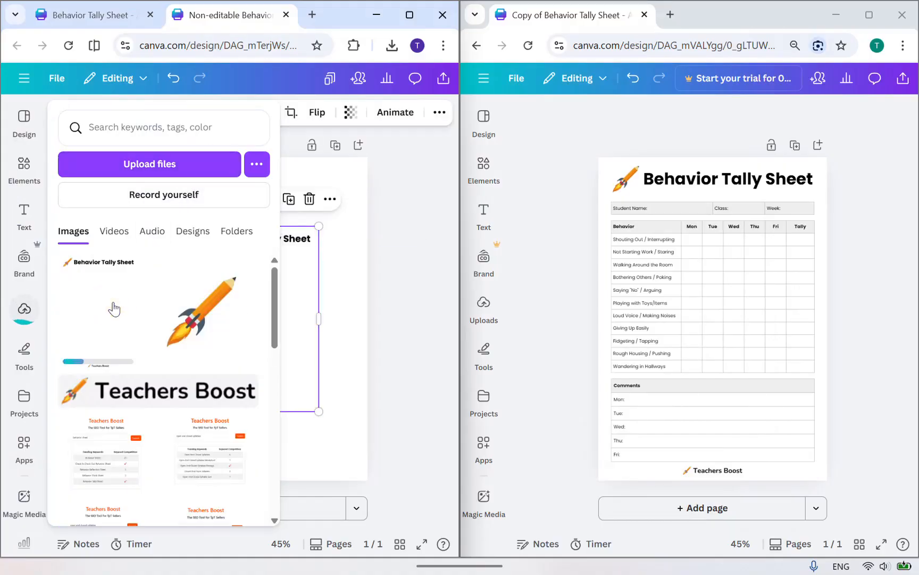
Set the placed Behavior Tally Sheet image as the page background
click(359, 265)
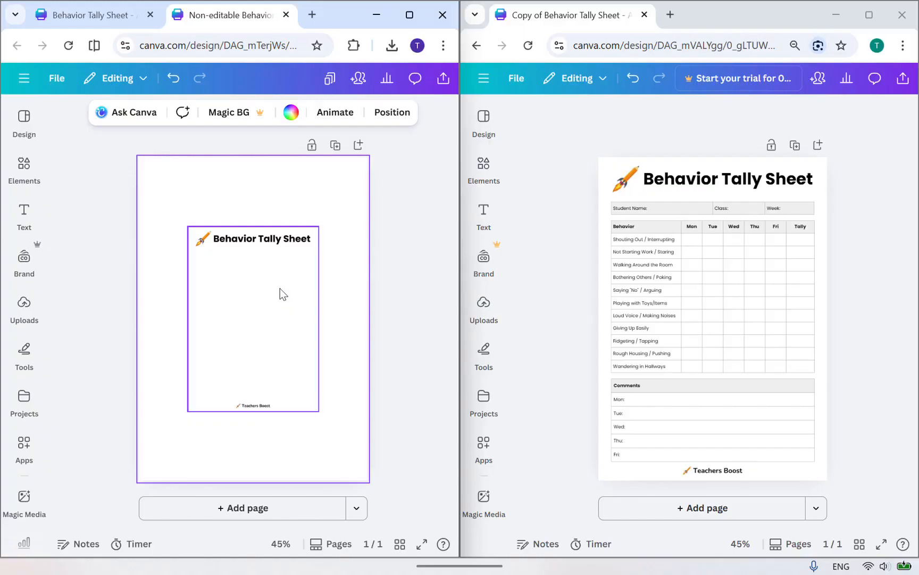
click(280, 291)
right_click(280, 289)
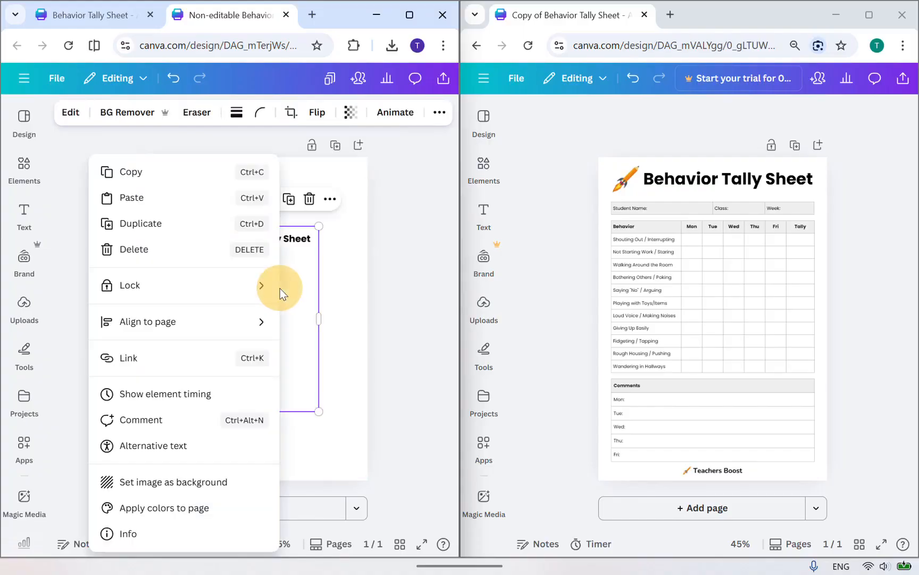
click(202, 485)
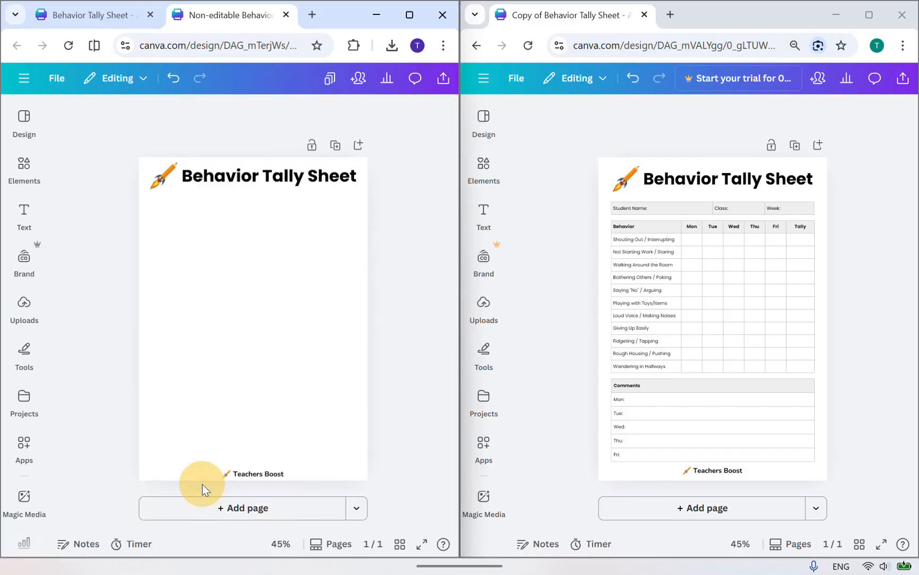
Lock the background image of the new design's page
right_click(301, 224)
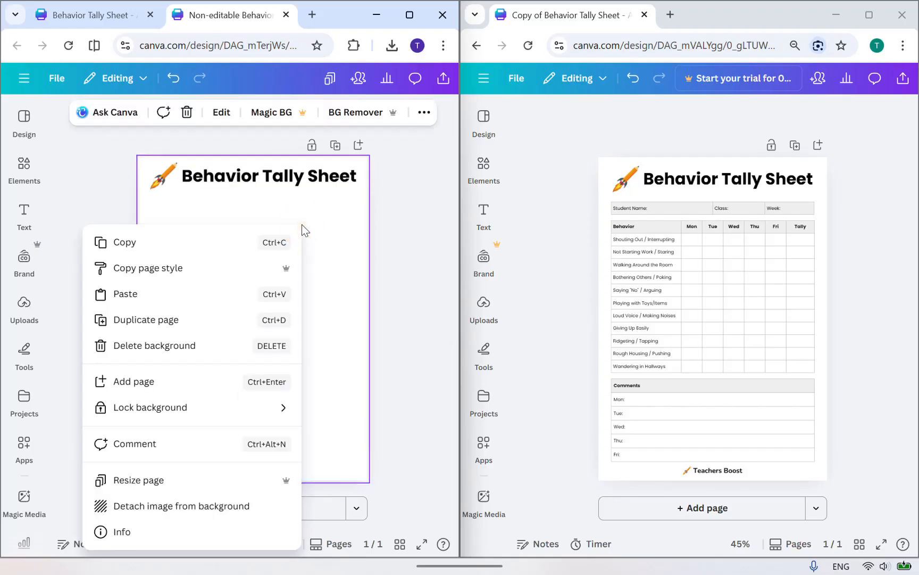
mouse_move(270, 412)
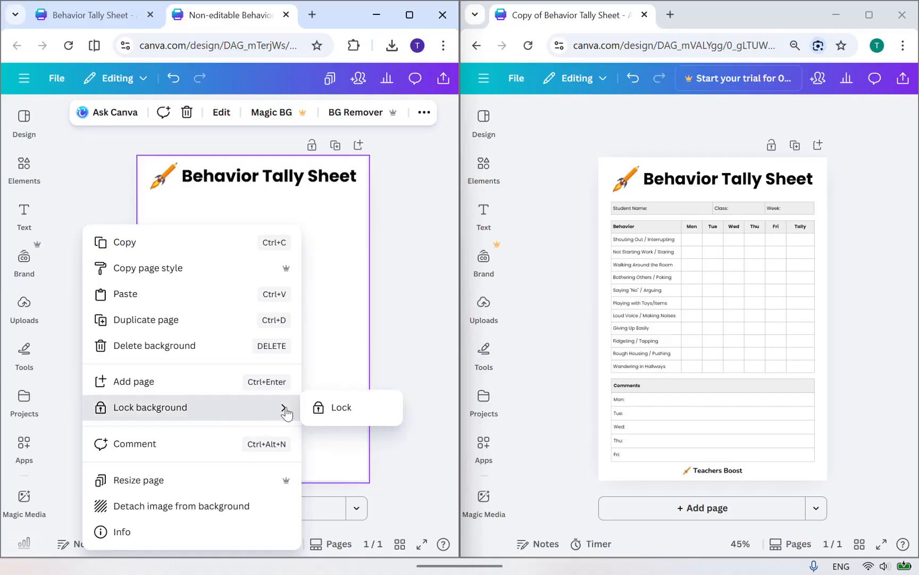
click(359, 415)
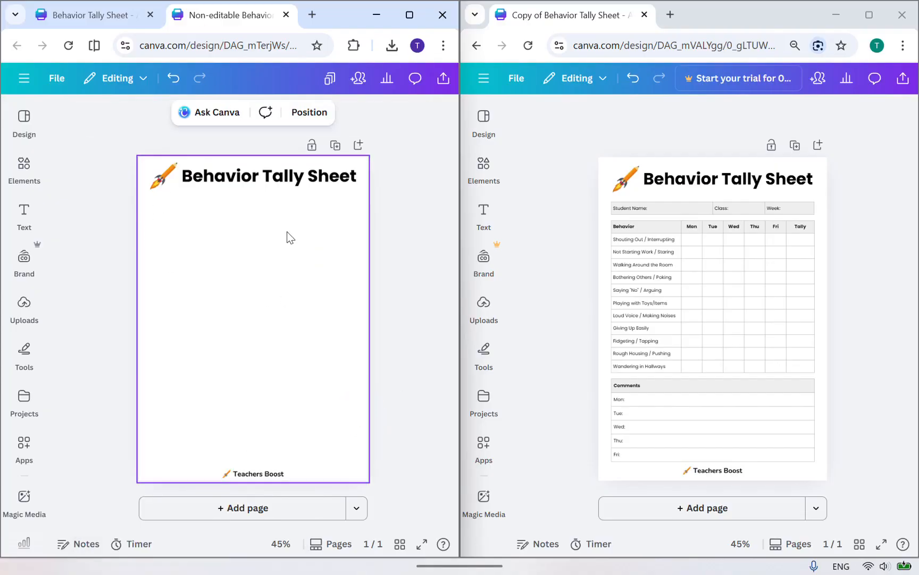
Copy the student details, behavior and comments tables together from page 1 of the original Behavior Tally Sheet design
click(118, 16)
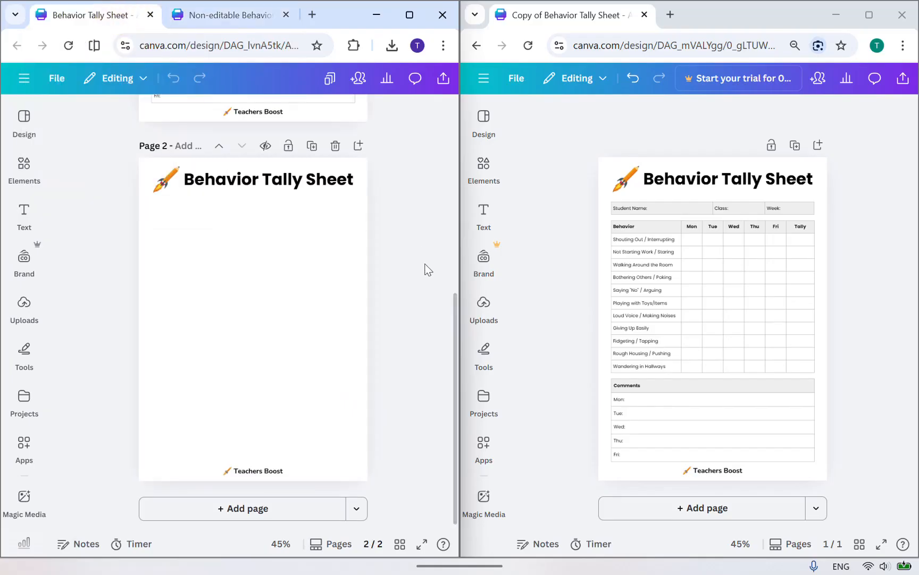
scroll(402, 267, up, 5)
drag(401, 414, 159, 210)
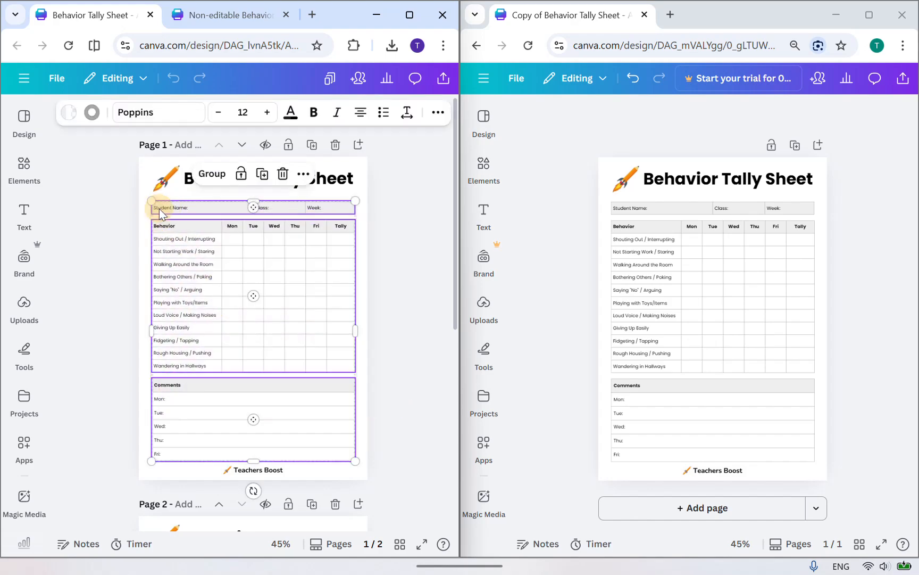
click(303, 173)
click(322, 207)
Paste the copied tables onto the page of the non-editable design and deselect them
click(222, 15)
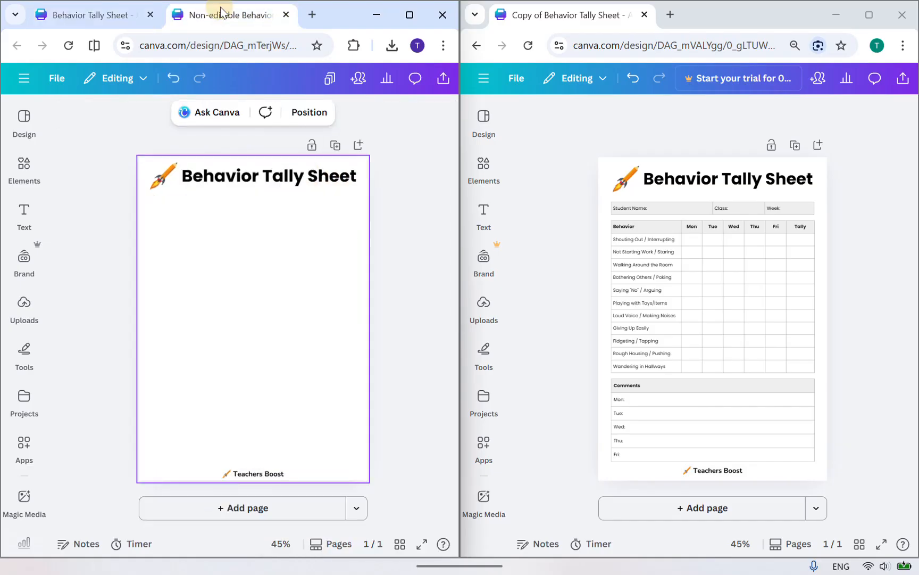
key(ctrl+v)
click(104, 244)
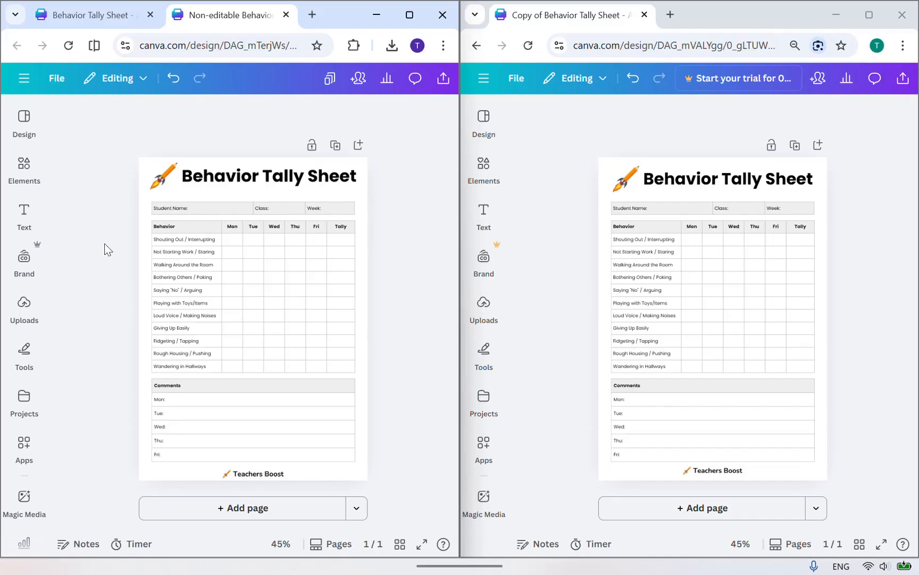
Create a public template link for the non-editable Behavior Tally Sheet design and copy it
click(442, 79)
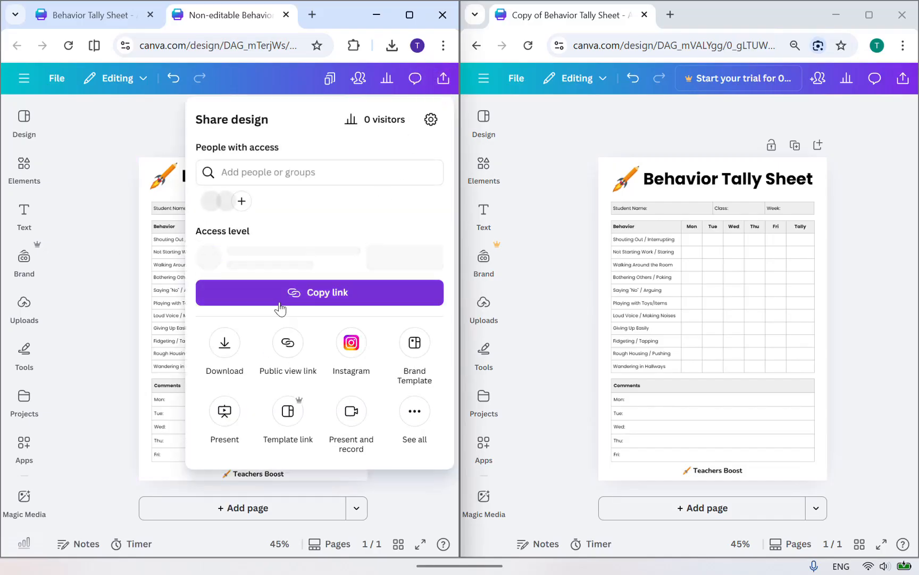
click(287, 411)
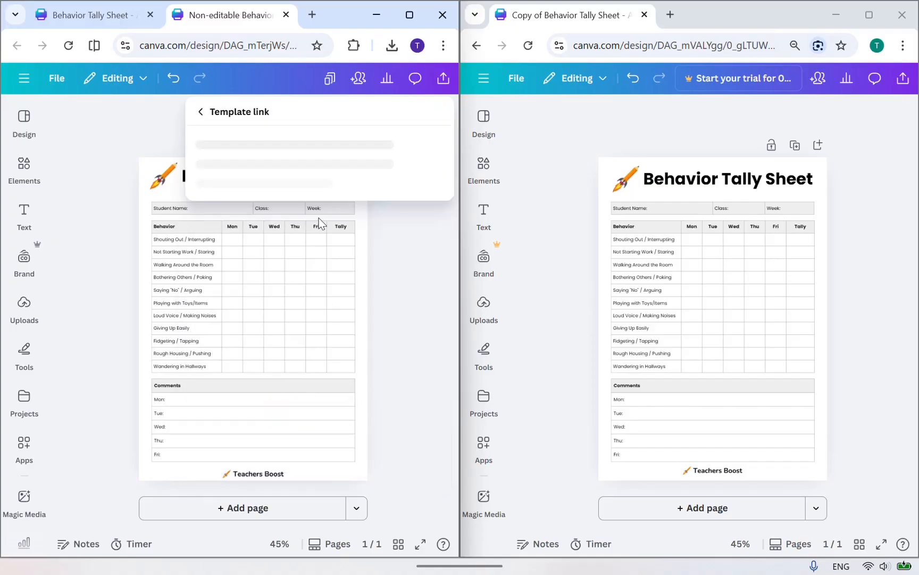
click(336, 371)
click(426, 365)
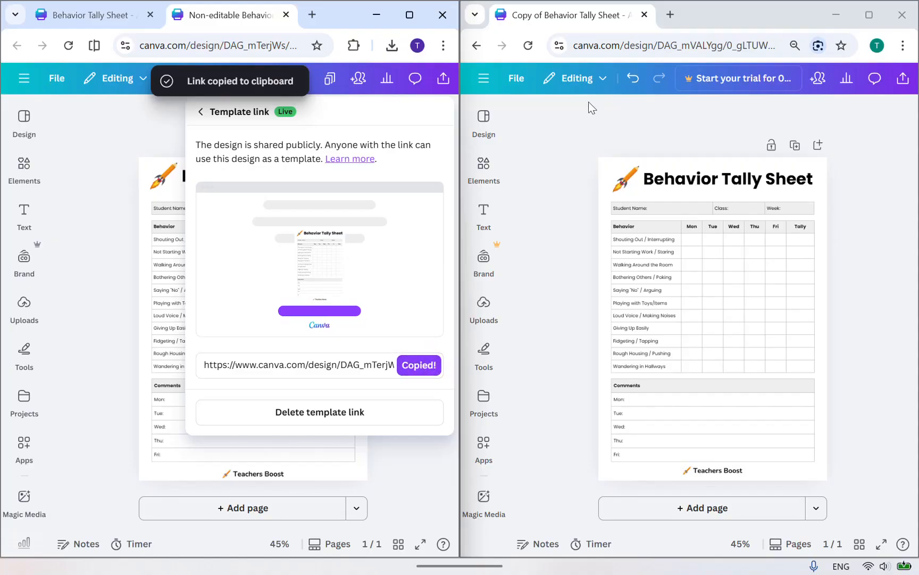
Open the copied template link in the other browser window and create an editable copy of the design from it
click(642, 49)
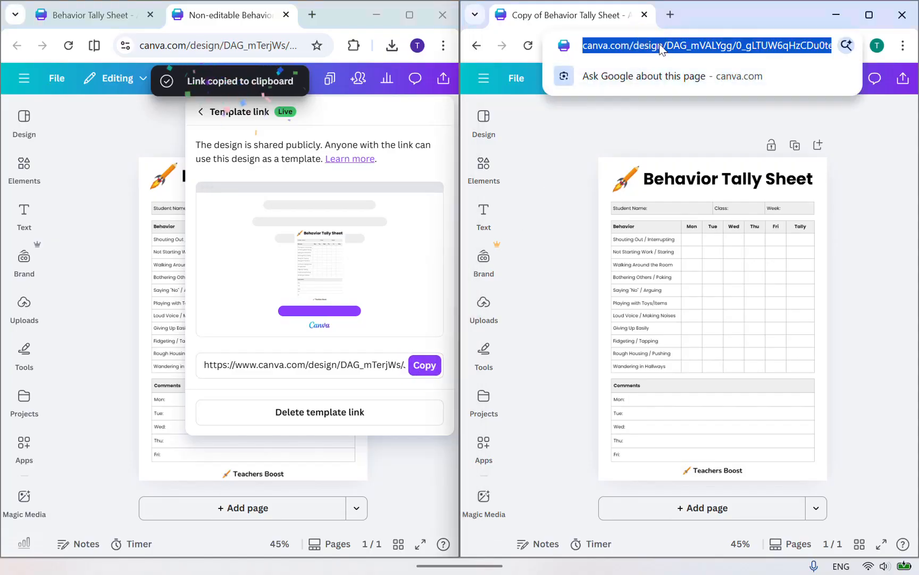
key(ctrl+v)
key(Return)
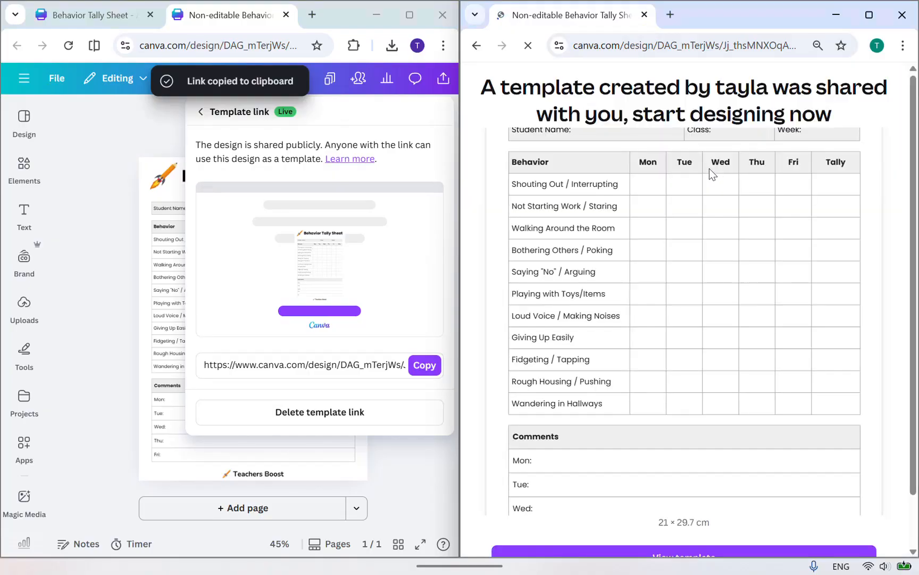
click(665, 501)
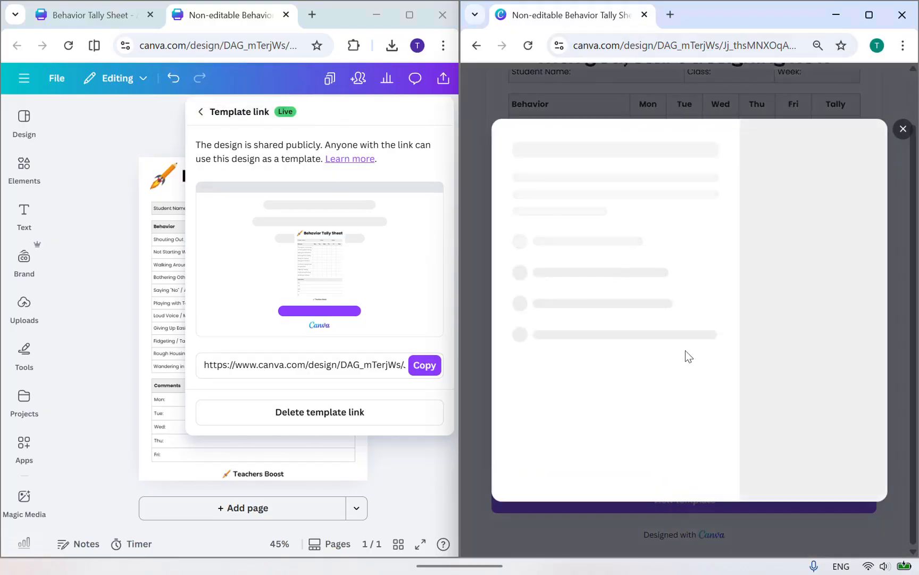
click(679, 230)
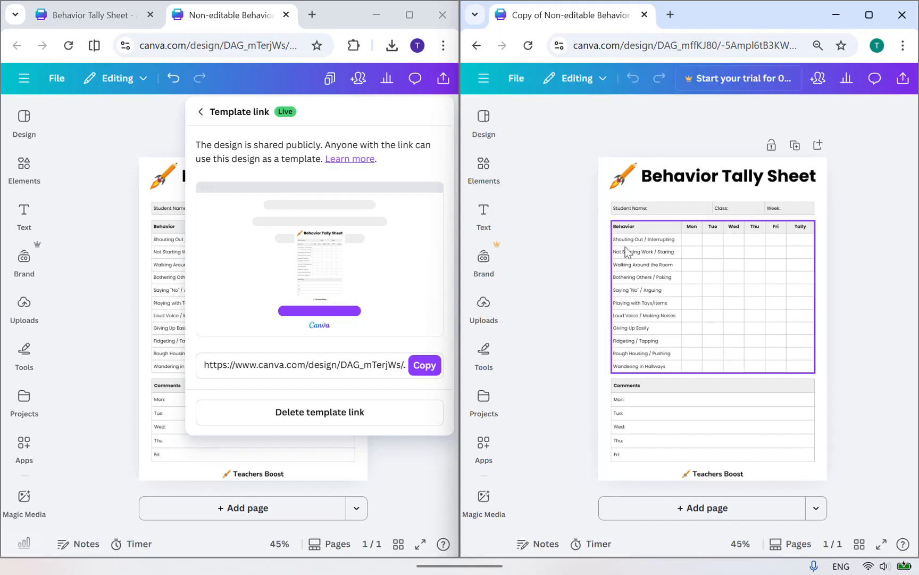
Enter the student's first name after the Student Name label in the copied design
click(660, 210)
click(674, 207)
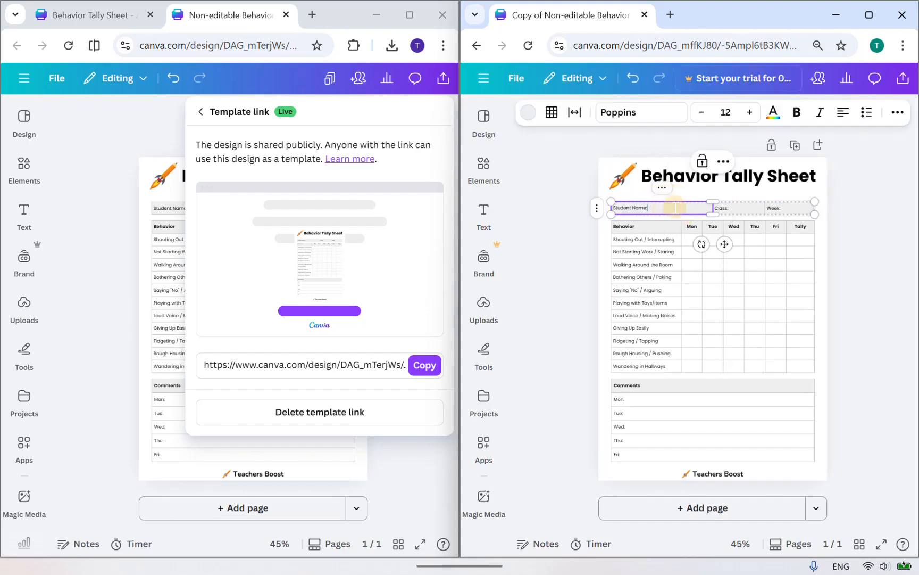
click(682, 208)
text(James)
Mark an x for Shouting Out / Interrupting on Mon, Not Starting Work / Staring on Tue, and Loud Voice / Making Noises on Wed
click(692, 241)
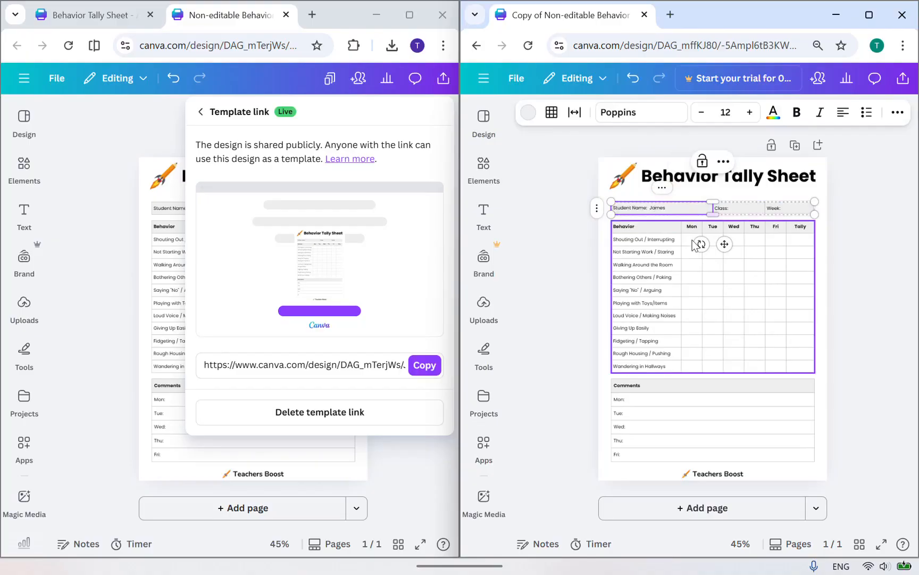
click(692, 241)
text(x)
click(714, 252)
text(x)
click(737, 312)
text(x)
Add a comment in the Mon row of the Comments table, consisting of the student's name followed by "was..."
click(641, 391)
double_click(647, 398)
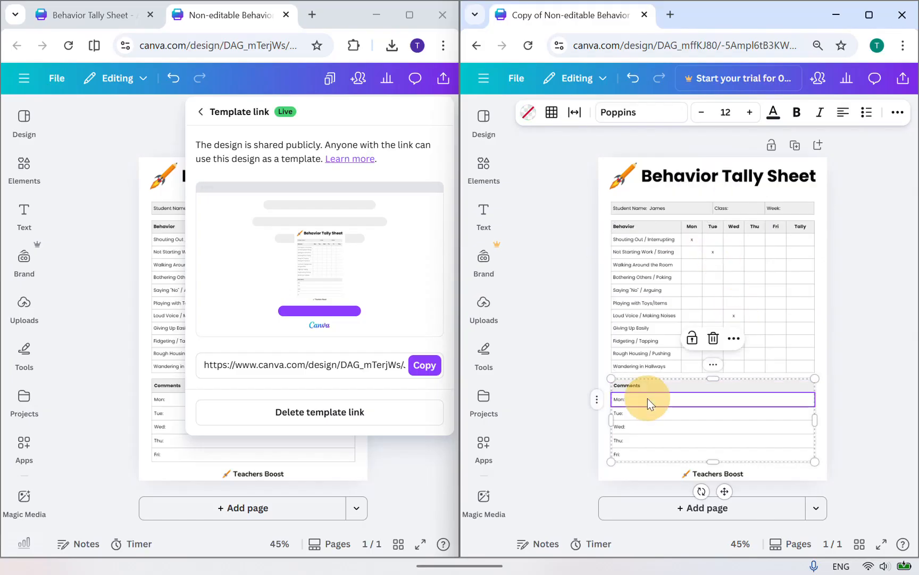
click(649, 403)
text(James was...)
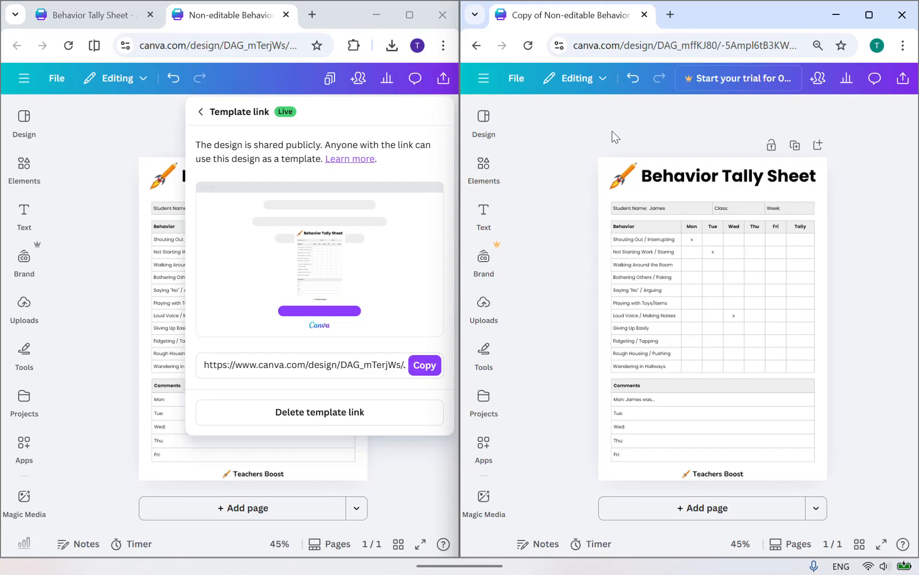
Unlock the page background of the copied design
right_click(640, 179)
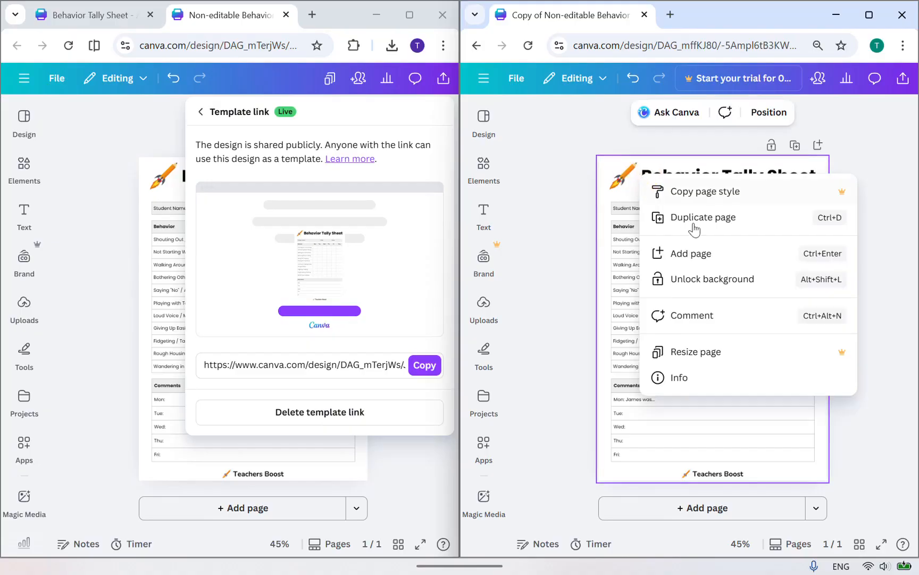
click(710, 279)
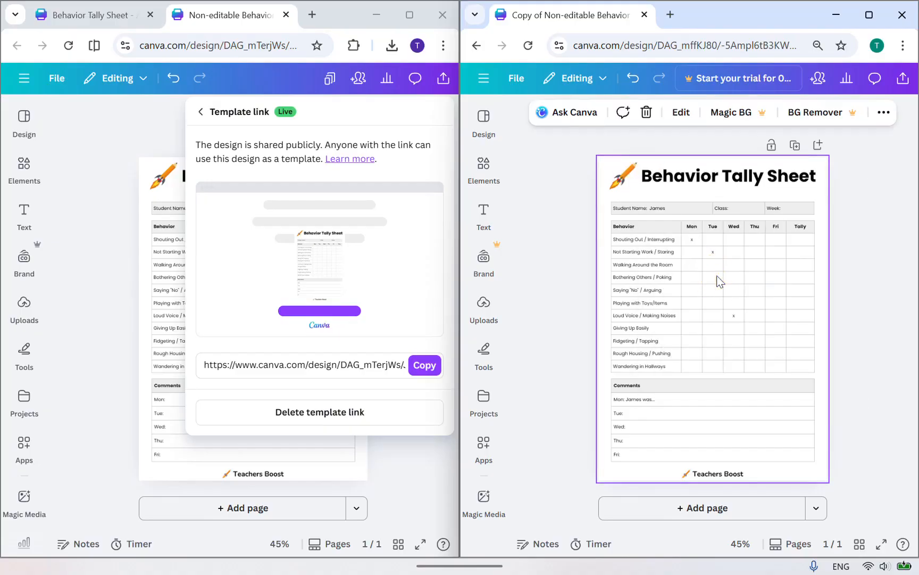
Detach the Behavior Tally Sheet branding image from the page background and delete it
right_click(671, 176)
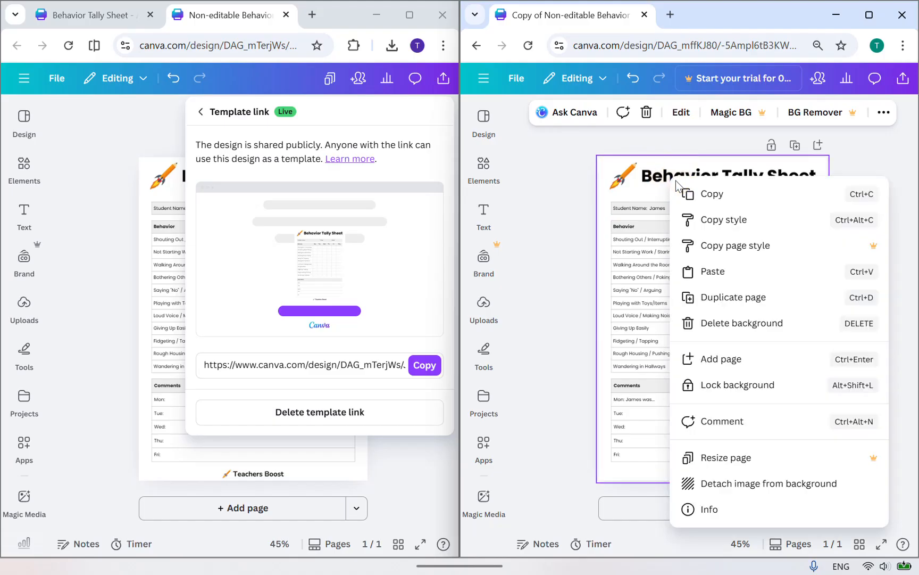
click(766, 484)
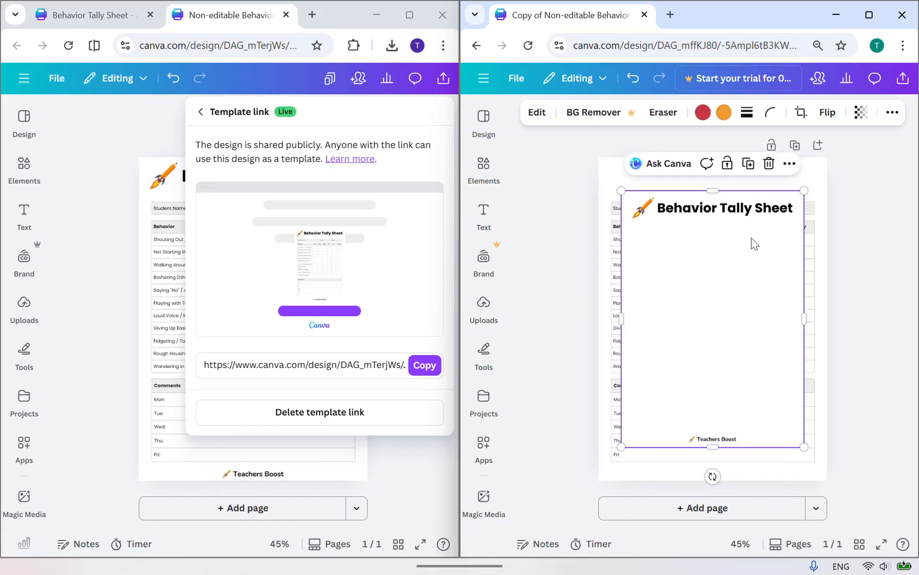
key(Delete)
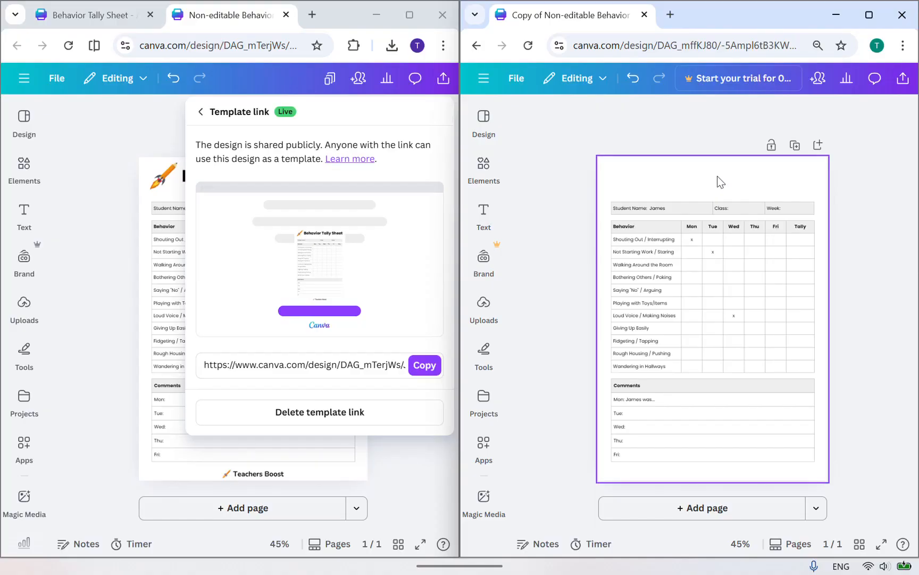
Undo the deletion of the branding image and its detachment from the background
click(631, 79)
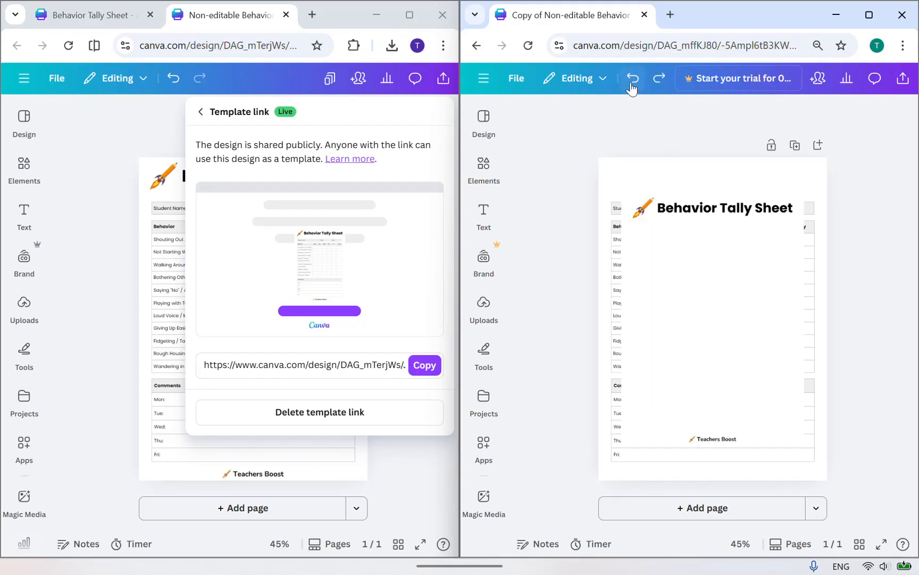
click(633, 79)
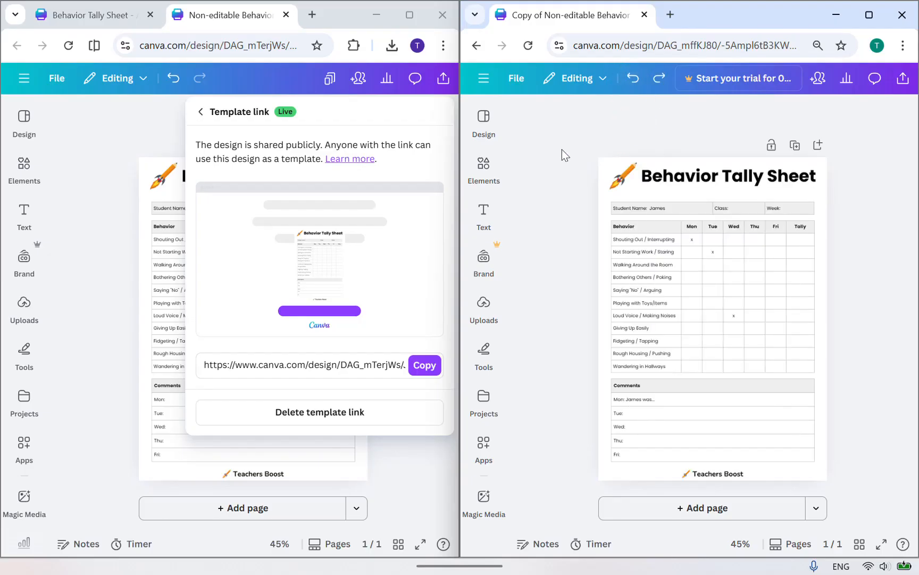